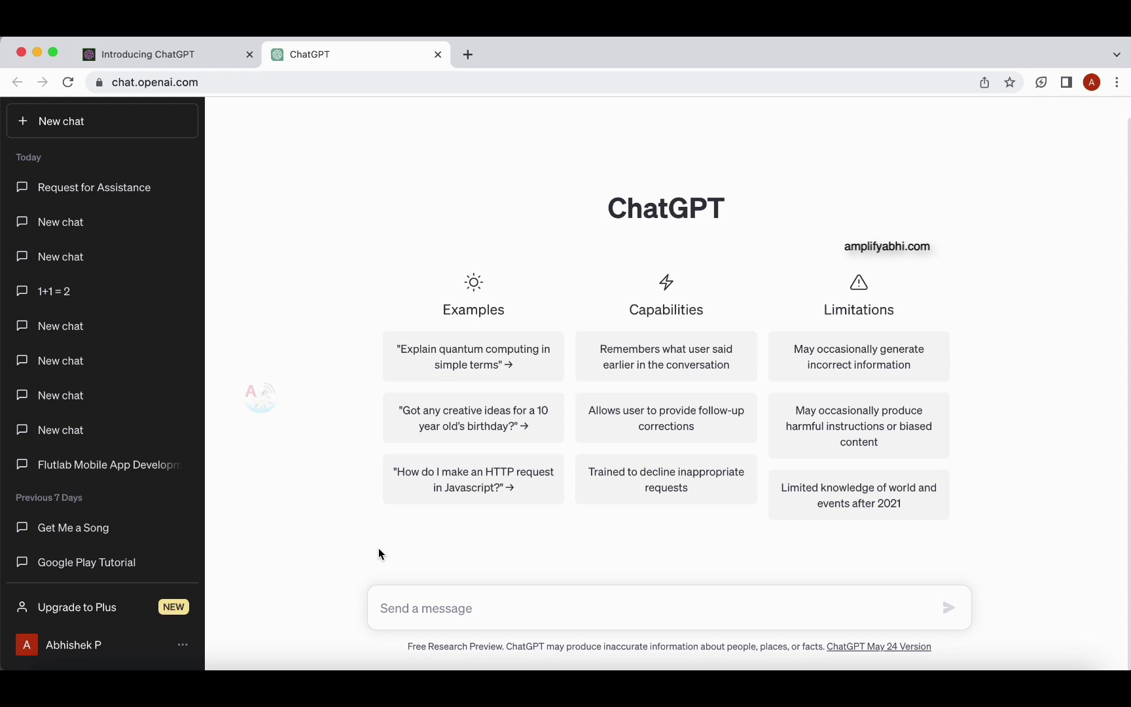
- Send the prompt "conduct an interview for software inetrn" in a new chat
{"action": "left_click", "coordinate": [496, 612]}
{"action": "type", "text": "cond"}
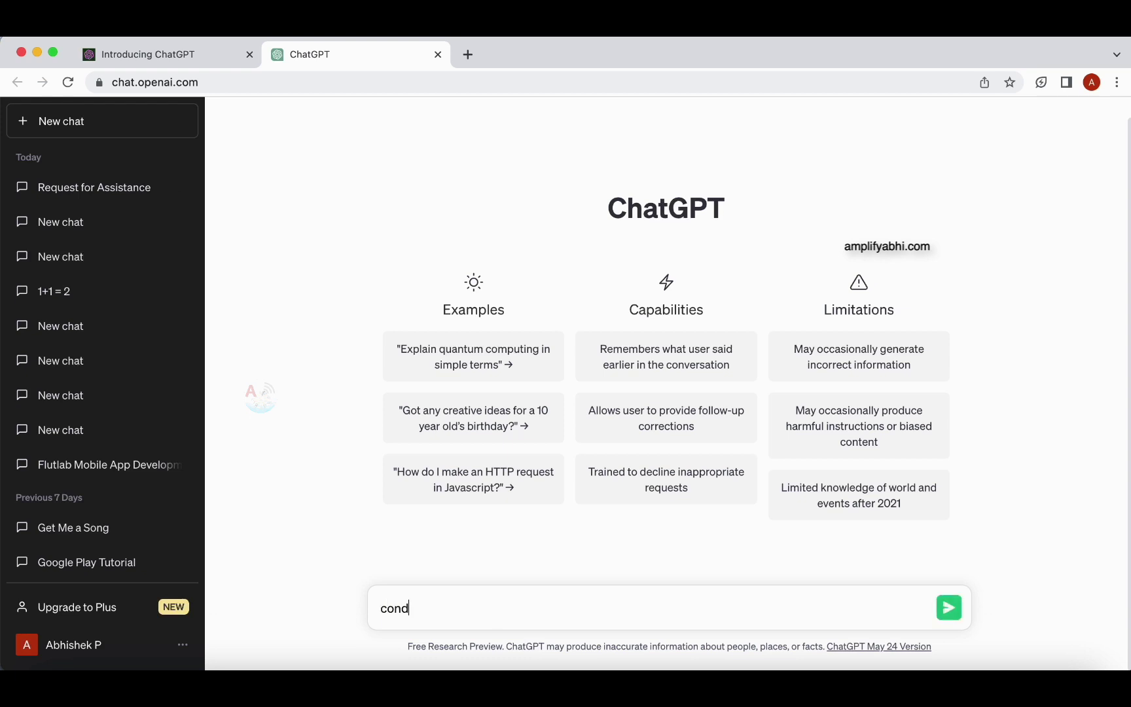
{"action": "type", "text": "uct an interview for software inetrn"}
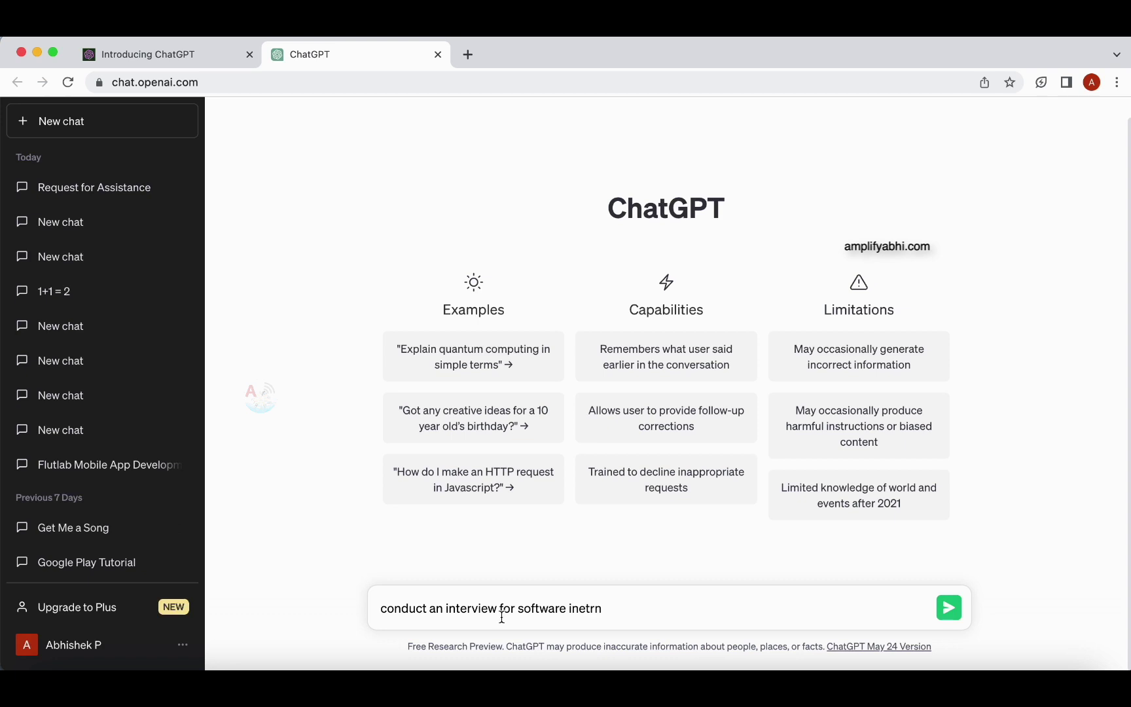
{"action": "key", "text": "Return"}
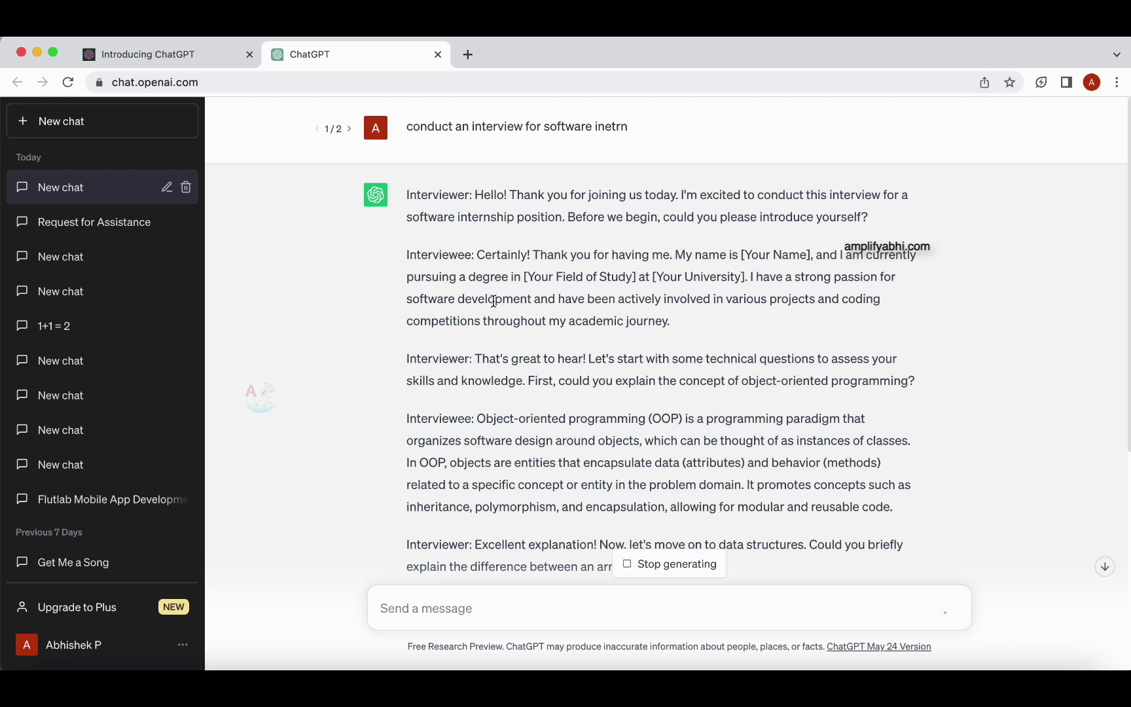
- Read through the generated software internship interview, including the debugging question, its answer and the closing remarks
{"action": "scroll", "coordinate": [494, 302], "scroll_direction": "down", "scroll_amount": 1}
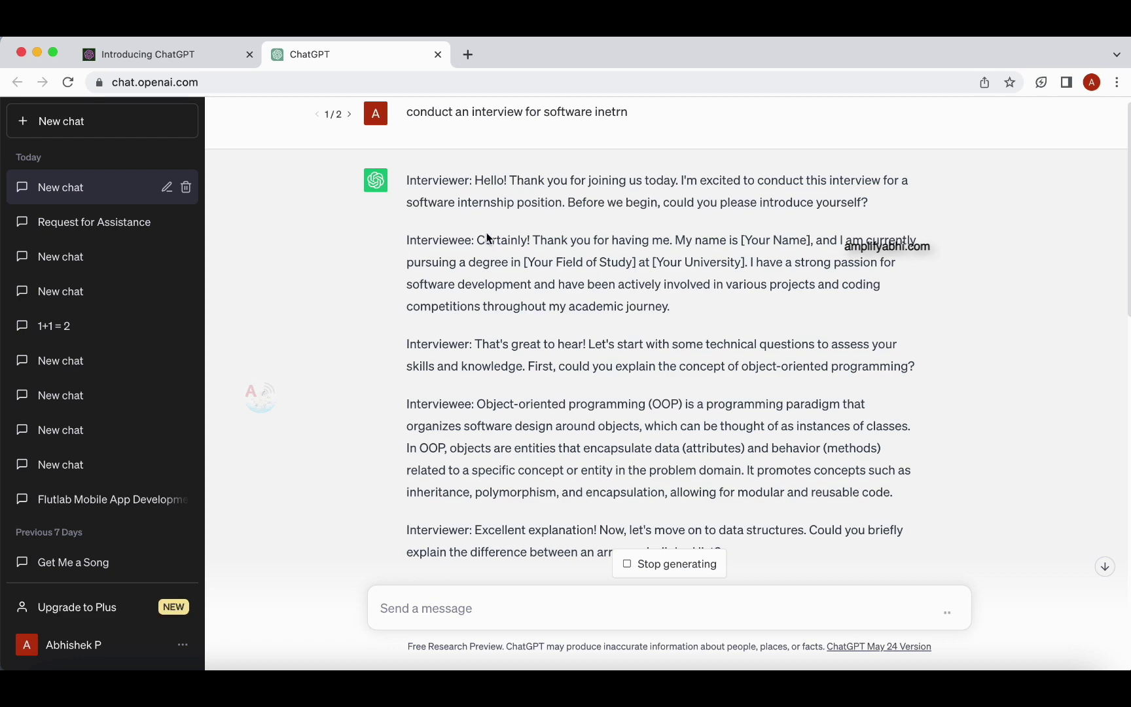
{"action": "scroll", "coordinate": [488, 242], "scroll_direction": "down", "scroll_amount": 15}
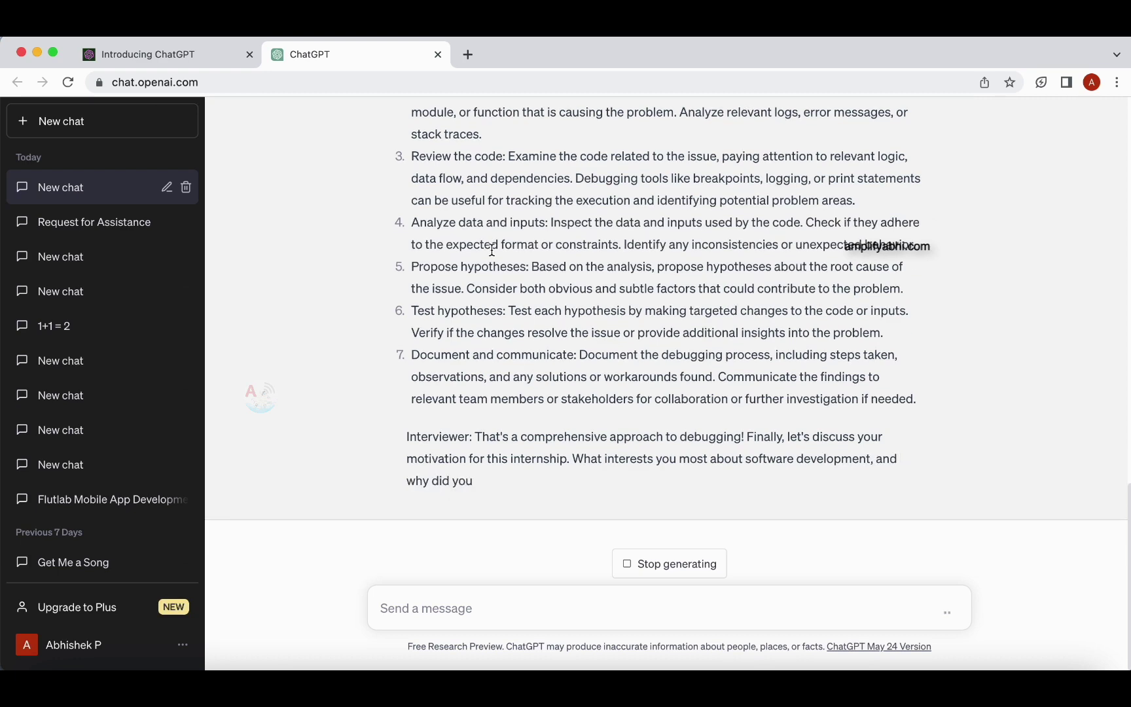
{"action": "scroll", "coordinate": [371, 337], "scroll_direction": "up", "scroll_amount": 5}
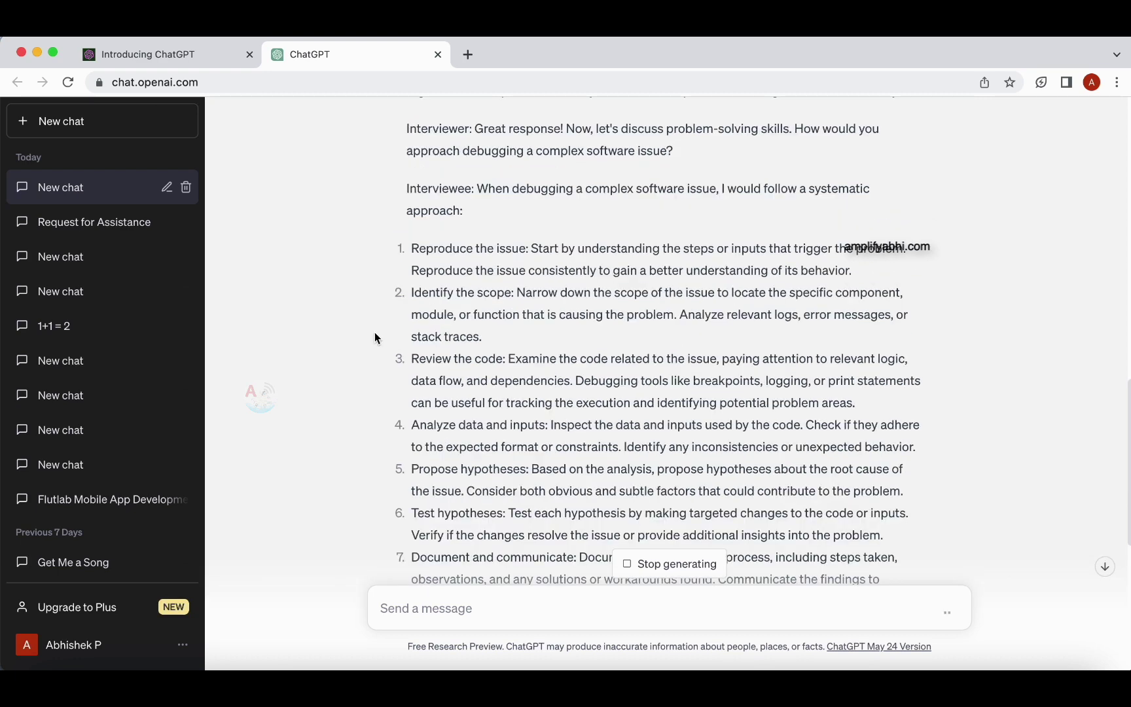
{"action": "scroll", "coordinate": [387, 307], "scroll_direction": "up", "scroll_amount": 3}
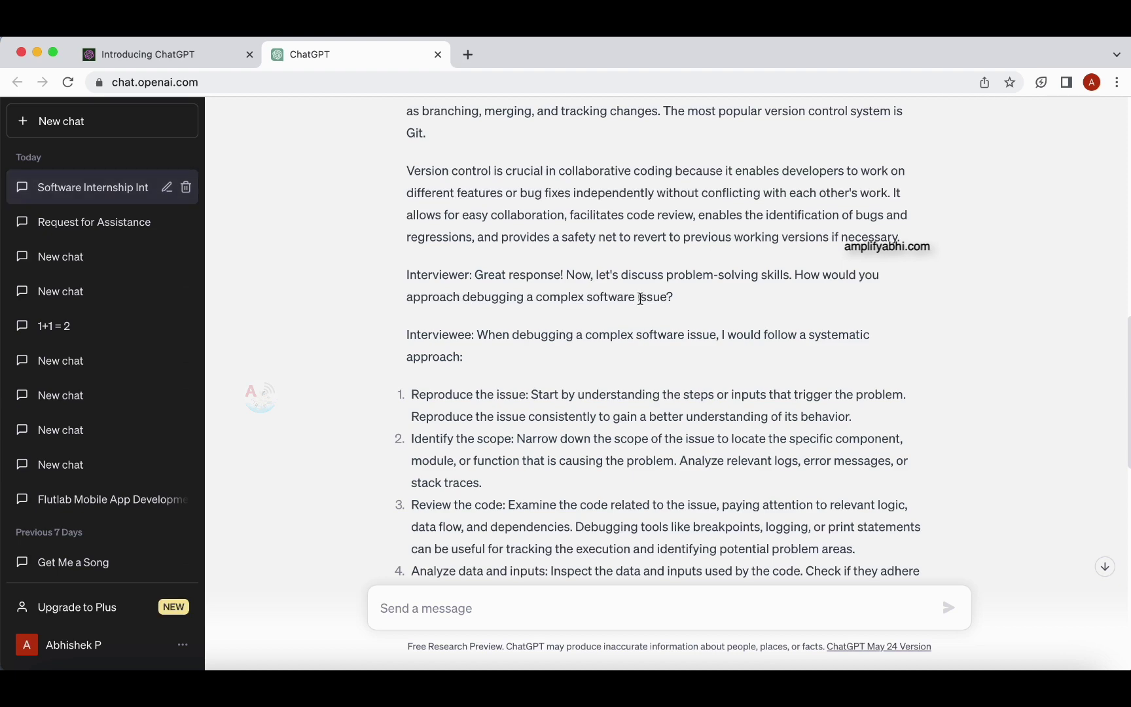
{"action": "scroll", "coordinate": [643, 319], "scroll_direction": "down", "scroll_amount": 5}
{"action": "scroll", "coordinate": [457, 218], "scroll_direction": "up", "scroll_amount": 2}
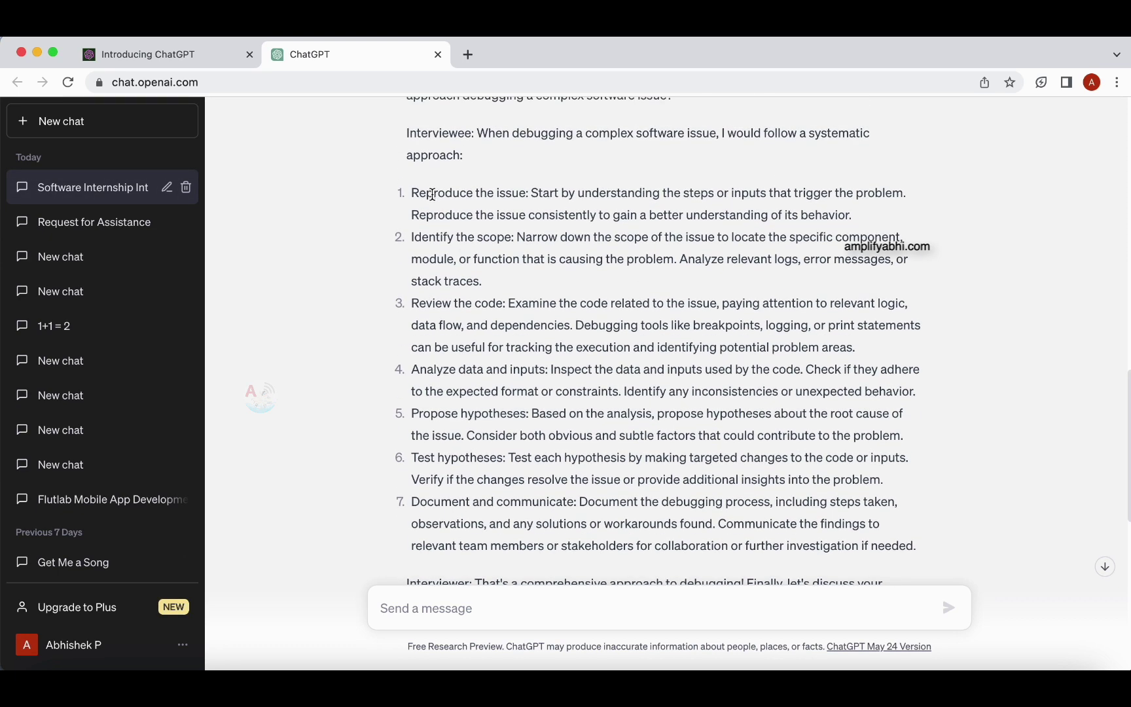
{"action": "scroll", "coordinate": [437, 308], "scroll_direction": "down", "scroll_amount": 9}
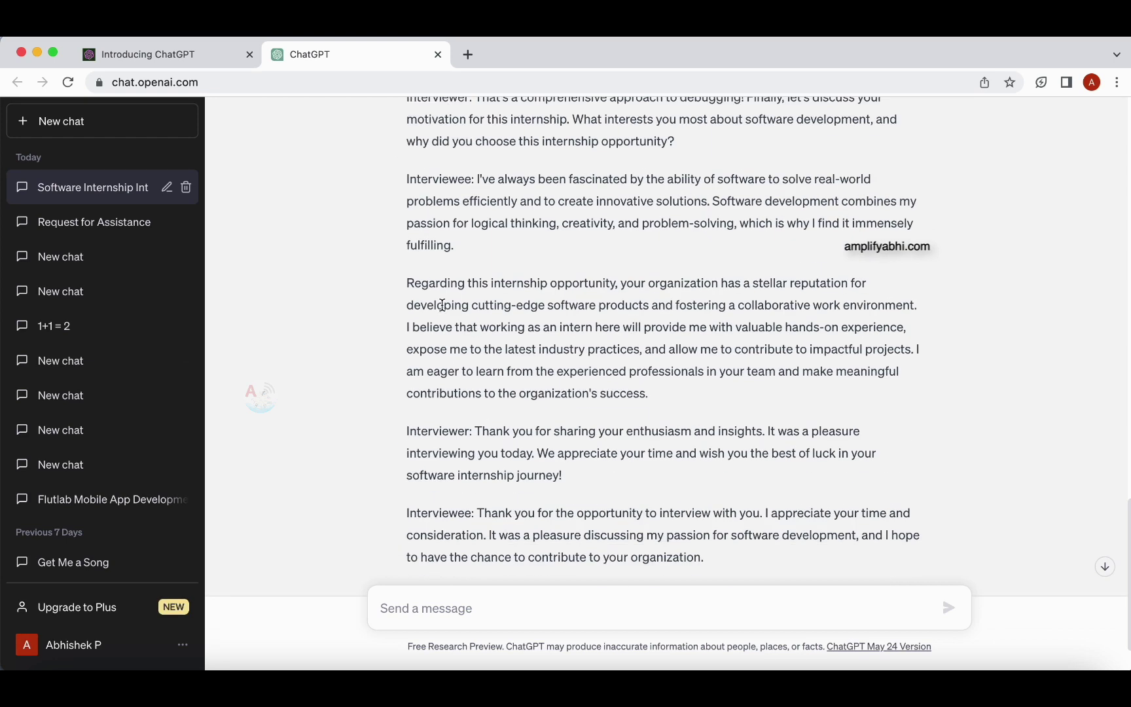
{"action": "scroll", "coordinate": [442, 308], "scroll_direction": "down", "scroll_amount": 2}
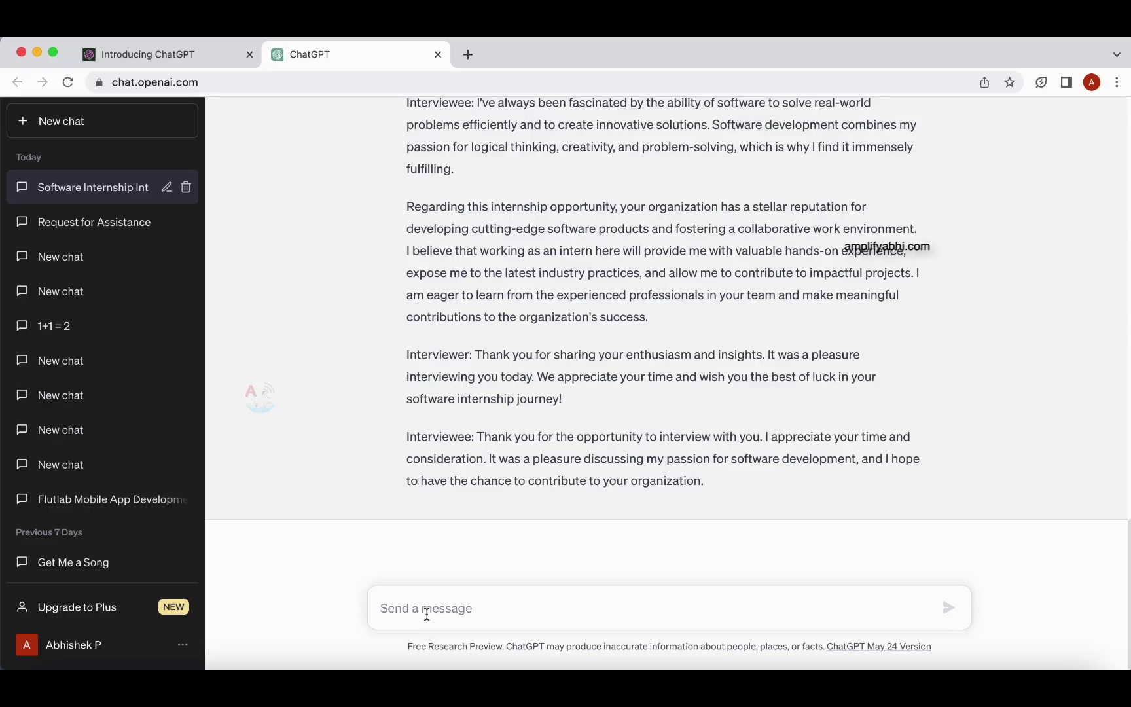
- Send the follow-up prompt "suggest me some books on python programming" in the same chat
{"action": "type", "text": "s"}
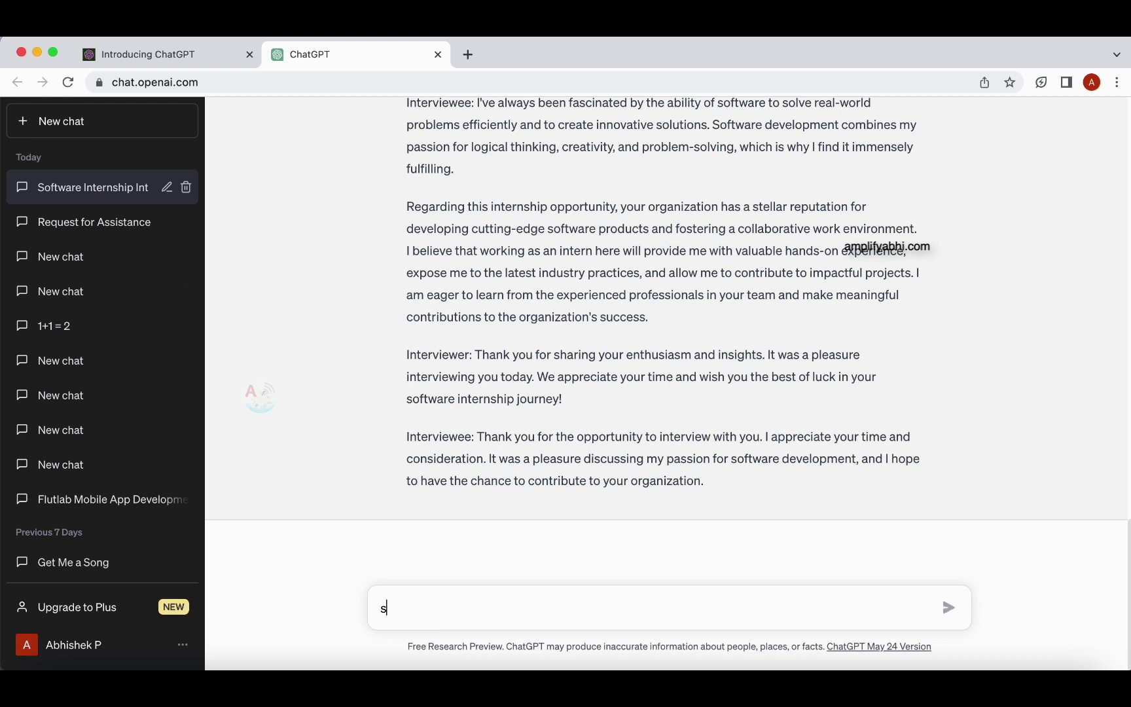
{"action": "type", "text": "uggest me some books"}
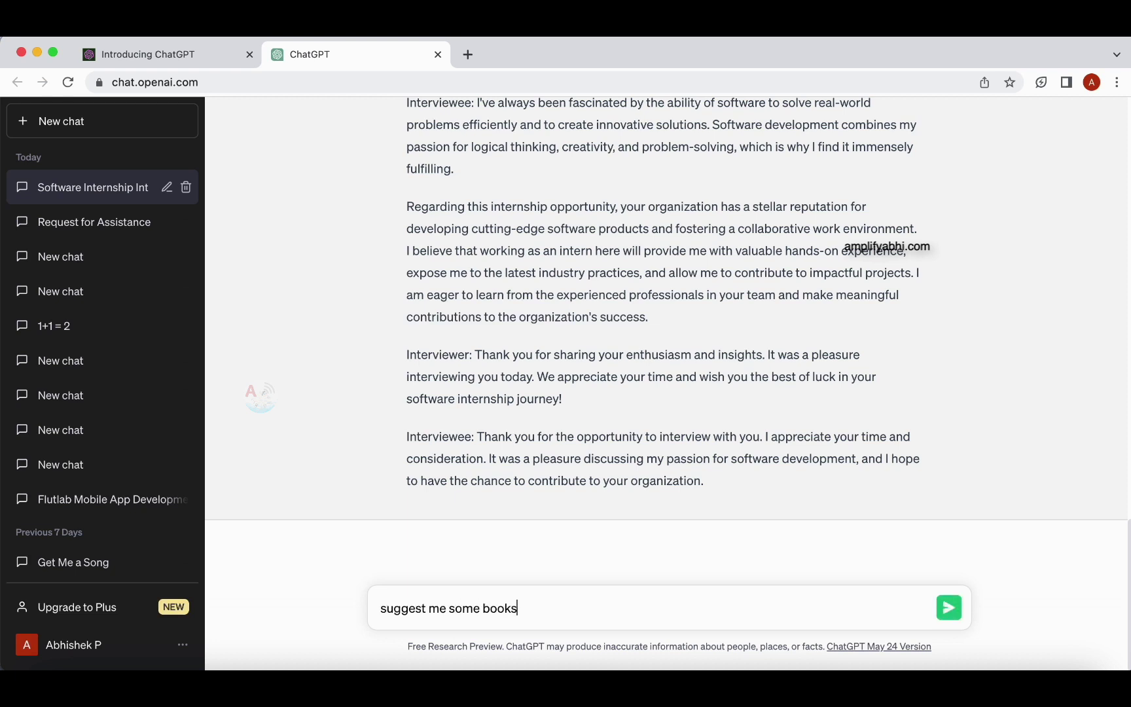
{"action": "type", "text": " on python programming"}
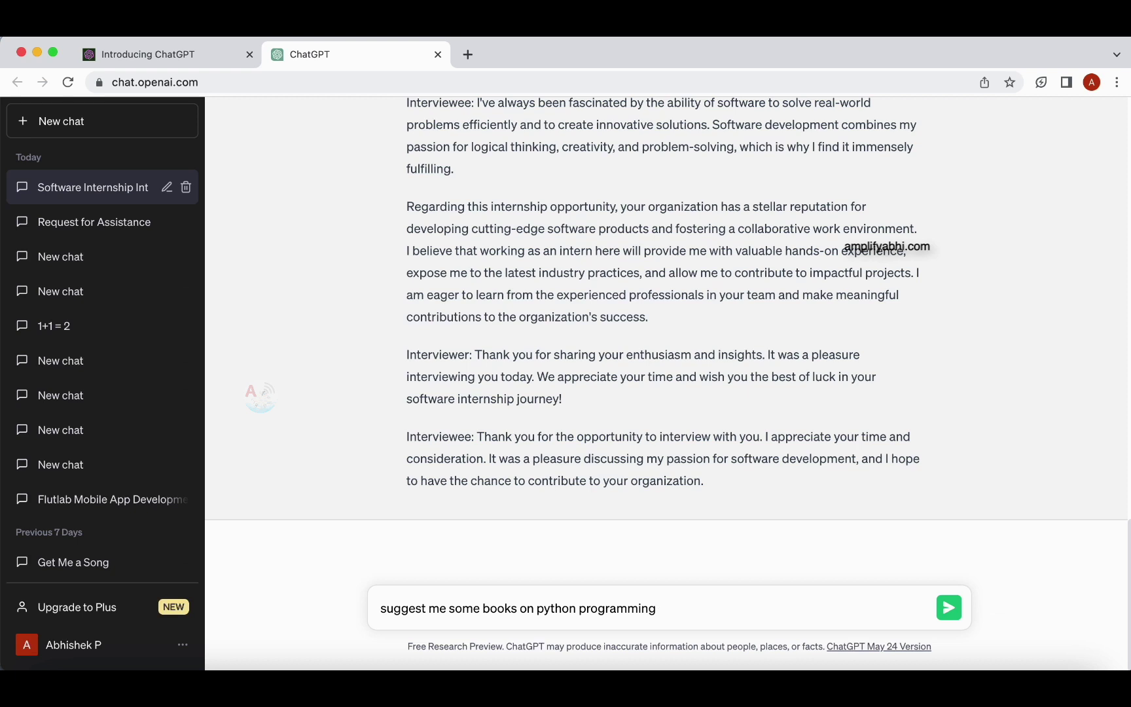
{"action": "key", "text": "Return"}
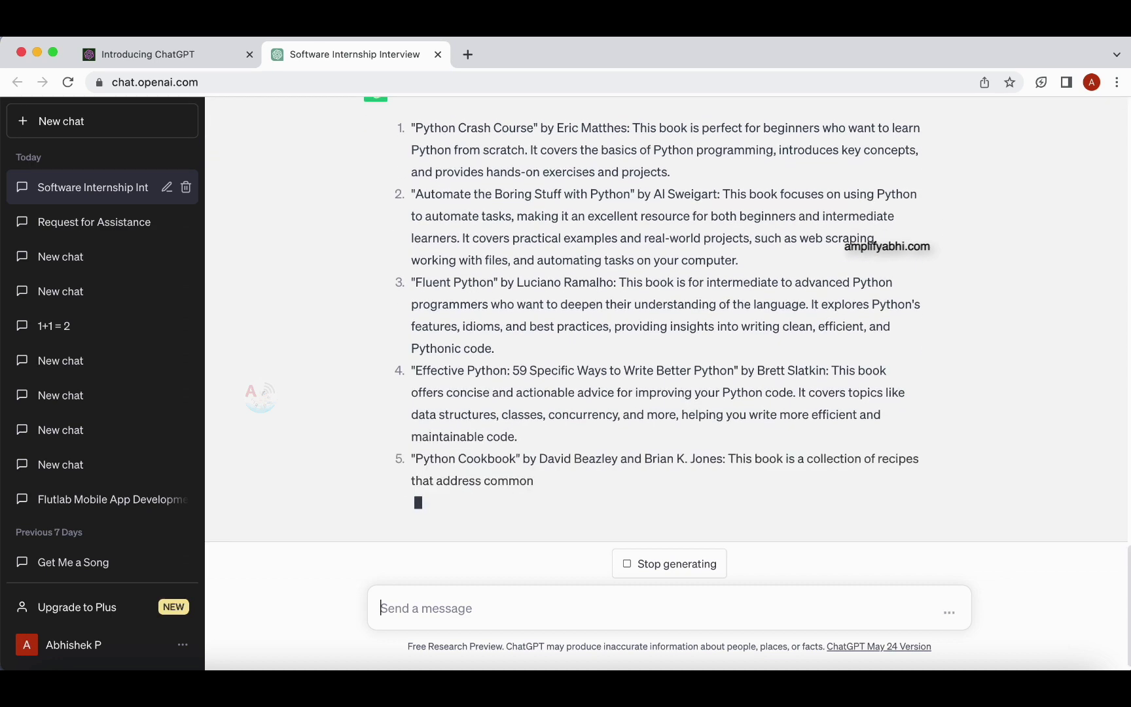
- Pick the title Fluent Python from the recommended books and send the prompt "summarise "Fluent Python""
{"action": "scroll", "coordinate": [487, 468], "scroll_direction": "up", "scroll_amount": 4}
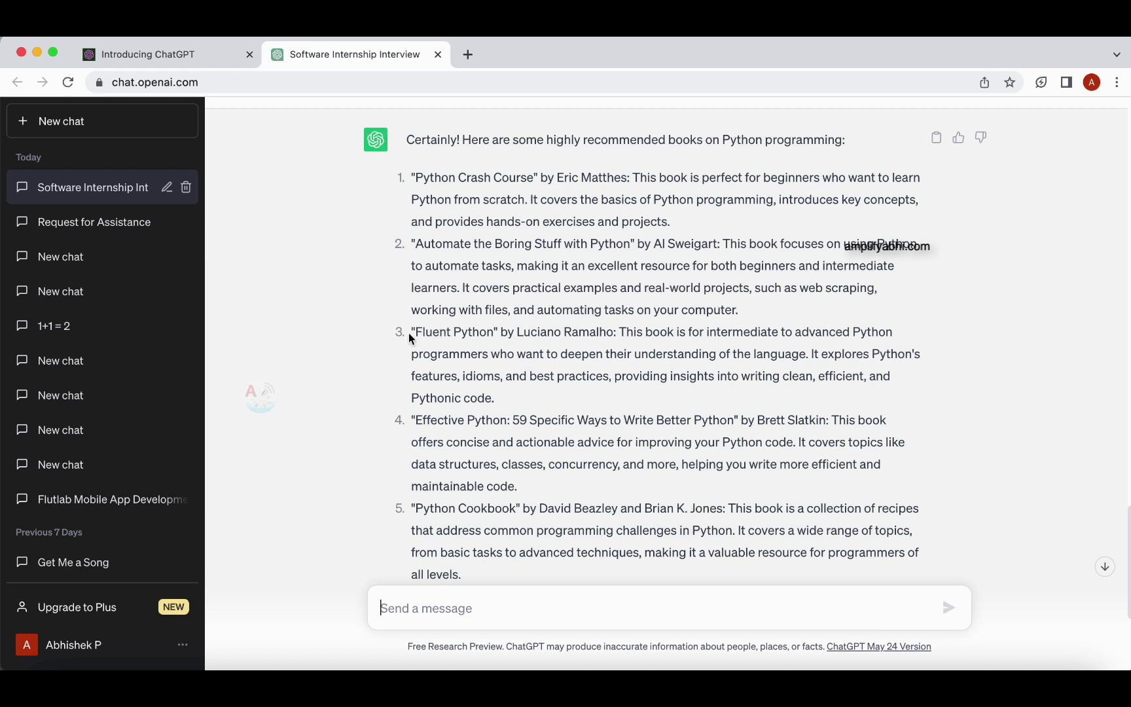
{"action": "left_click_drag", "start_coordinate": [418, 328], "coordinate": [494, 328]}
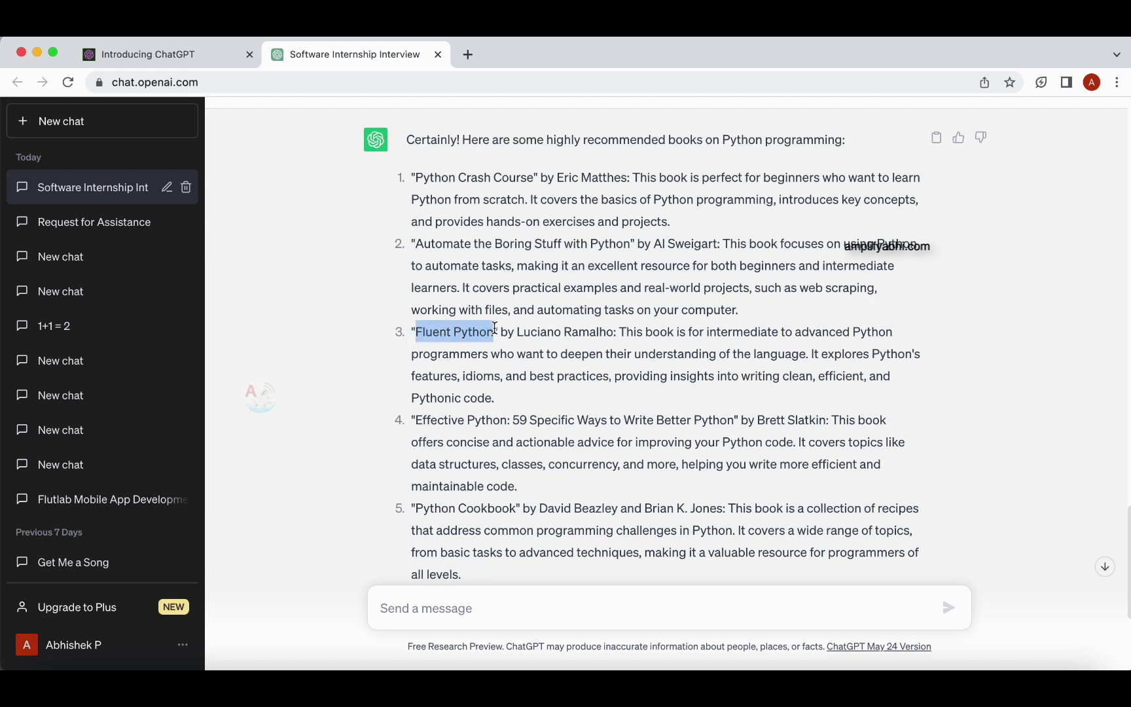
{"action": "left_click", "coordinate": [433, 608]}
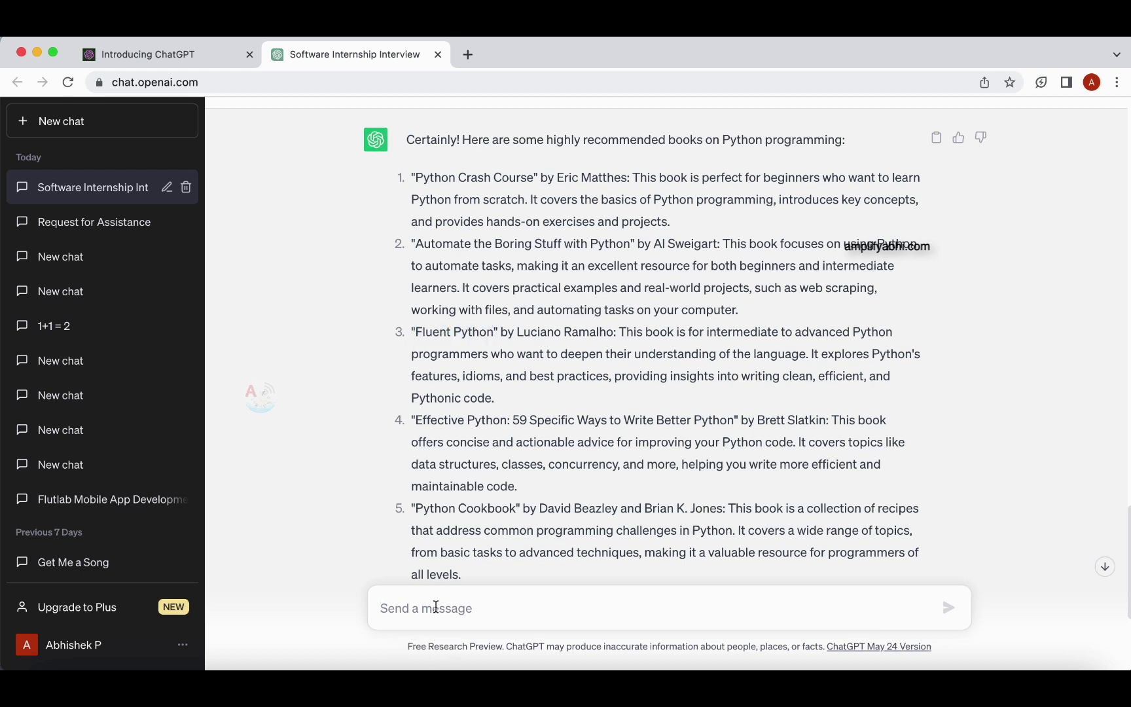
{"action": "type", "text": "summarise \"Fluent Python"}
{"action": "key", "text": "Return"}
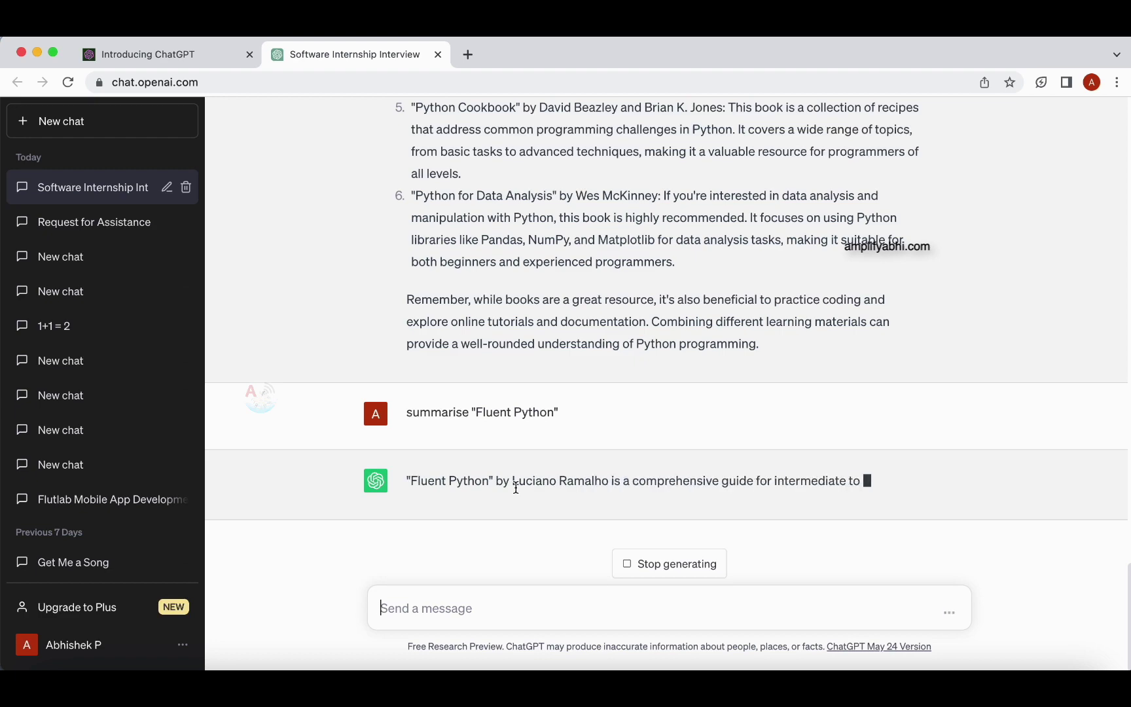
- Read through the generated summary of Fluent Python from its beginning to its closing paragraph
{"action": "scroll", "coordinate": [501, 496], "scroll_direction": "up", "scroll_amount": 3}
{"action": "scroll", "coordinate": [499, 492], "scroll_direction": "down", "scroll_amount": 3}
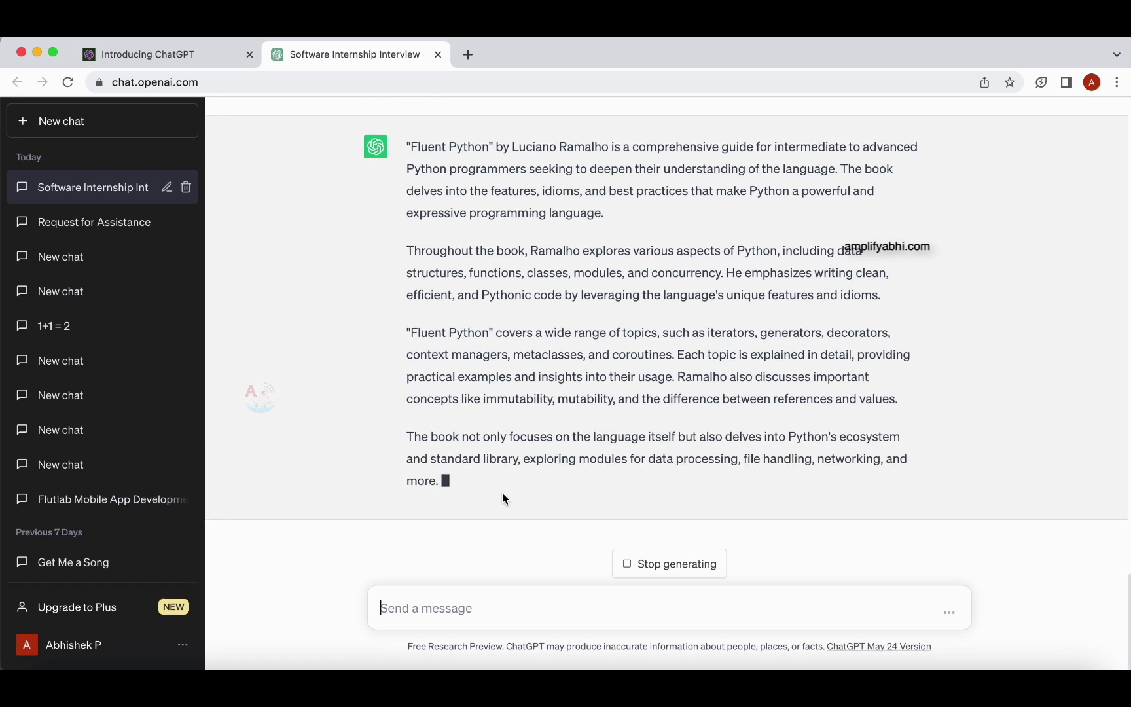
{"action": "scroll", "coordinate": [492, 522], "scroll_direction": "up", "scroll_amount": 3}
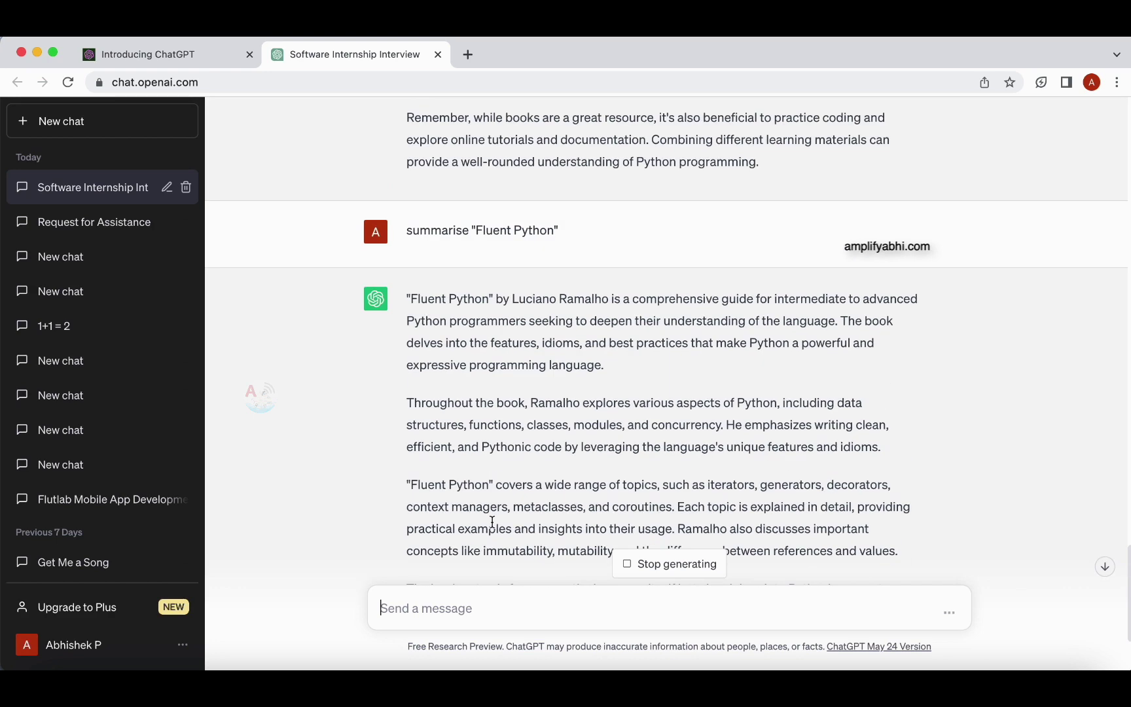
{"action": "scroll", "coordinate": [496, 517], "scroll_direction": "down", "scroll_amount": 5}
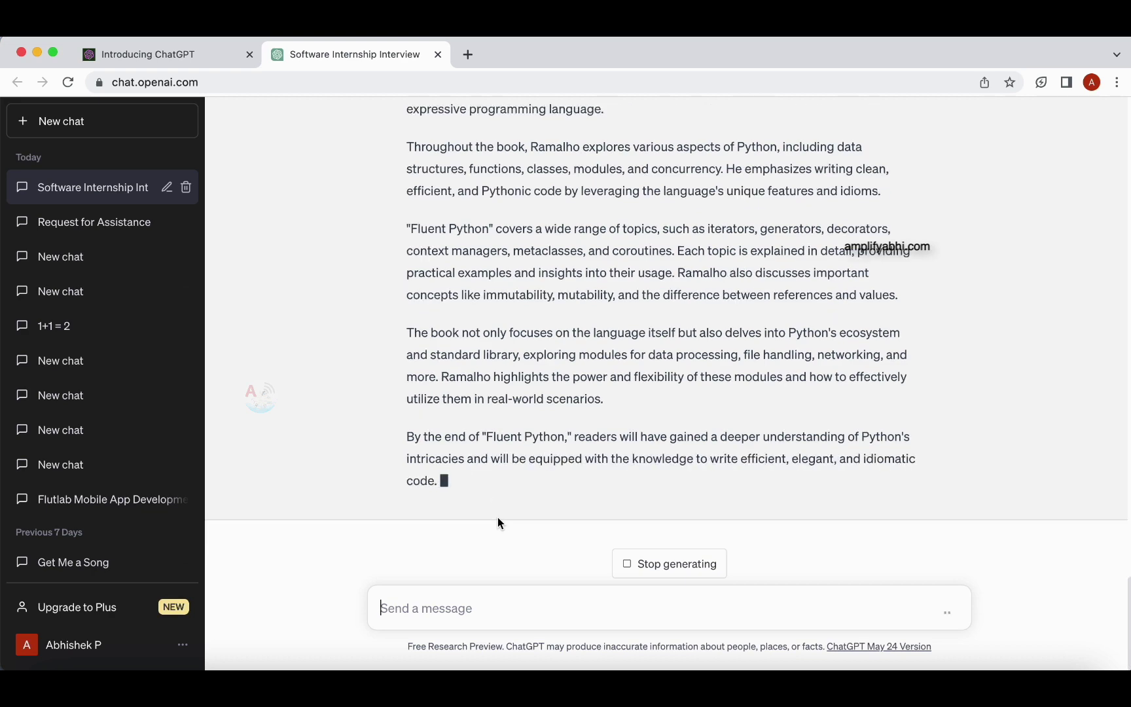
{"action": "scroll", "coordinate": [423, 531], "scroll_direction": "up", "scroll_amount": 3}
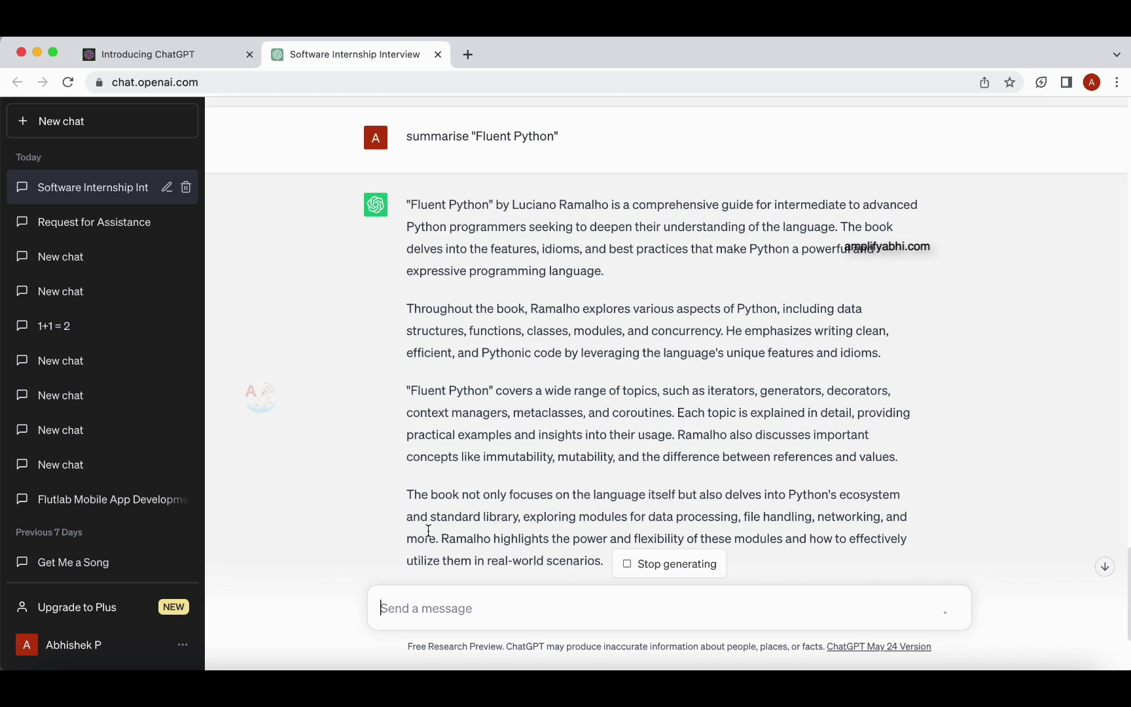
{"action": "scroll", "coordinate": [448, 435], "scroll_direction": "down", "scroll_amount": 4}
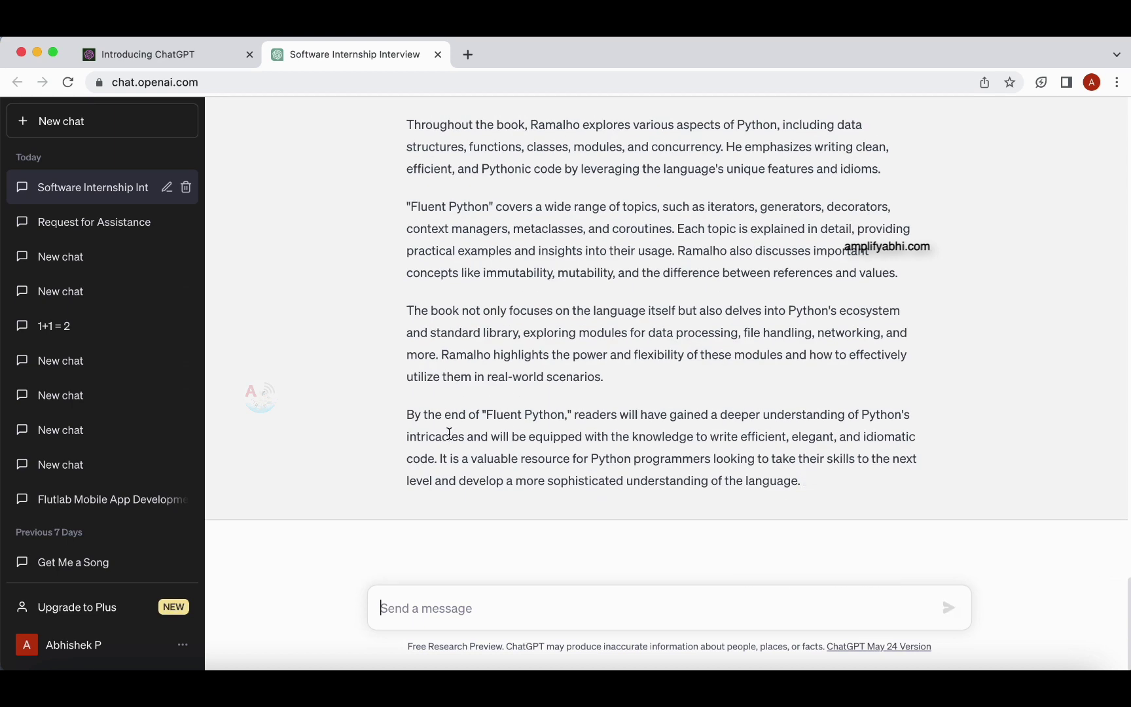
{"action": "scroll", "coordinate": [396, 429], "scroll_direction": "up", "scroll_amount": 10}
{"action": "scroll", "coordinate": [398, 423], "scroll_direction": "down", "scroll_amount": 6}
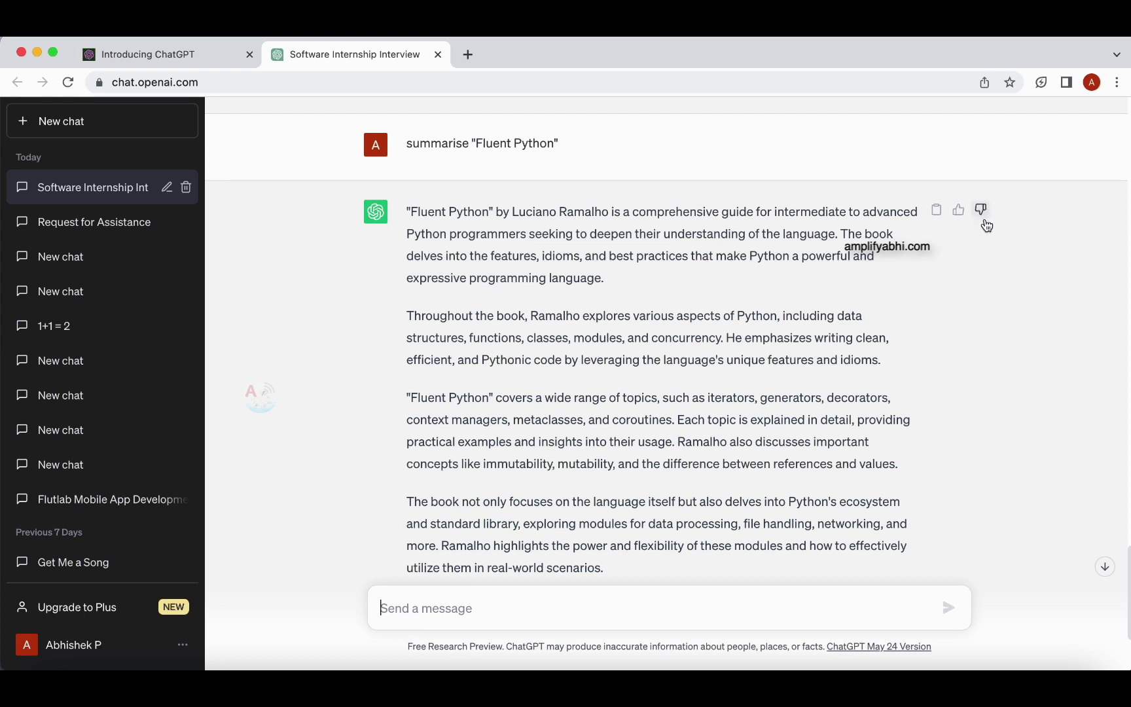
- Copy the Fluent Python summary response to the clipboard
{"action": "left_click", "coordinate": [937, 213]}
{"action": "scroll", "coordinate": [1025, 252], "scroll_direction": "up", "scroll_amount": 1}
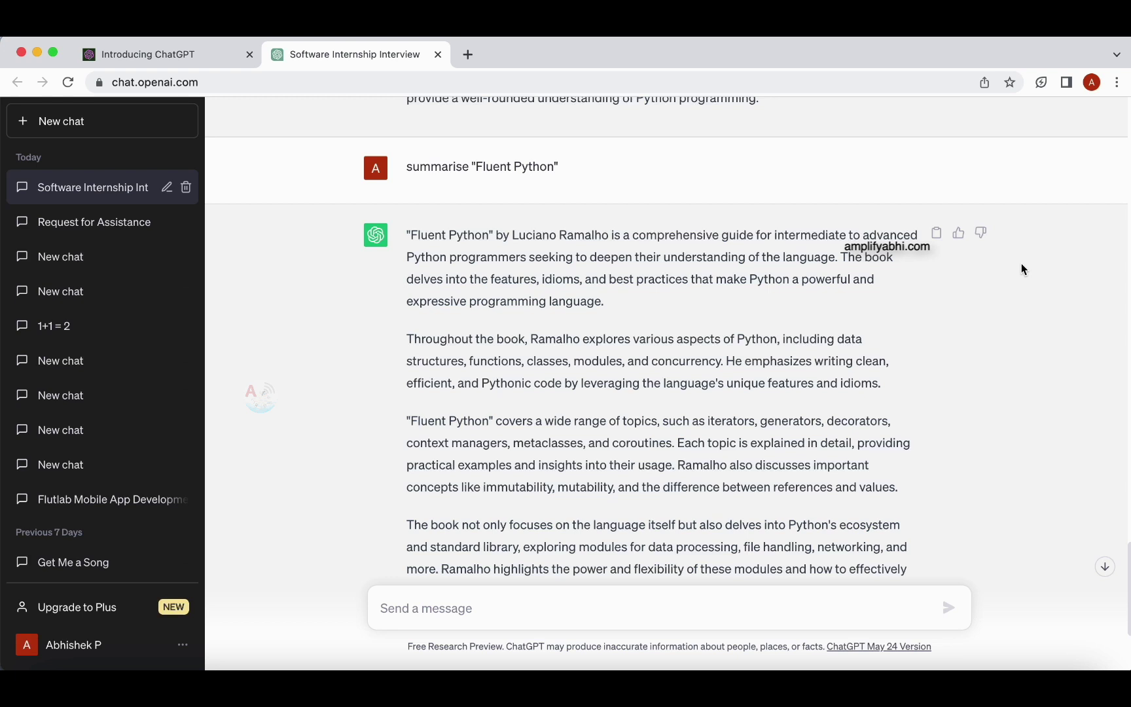
{"action": "scroll", "coordinate": [1011, 307], "scroll_direction": "down", "scroll_amount": 5}
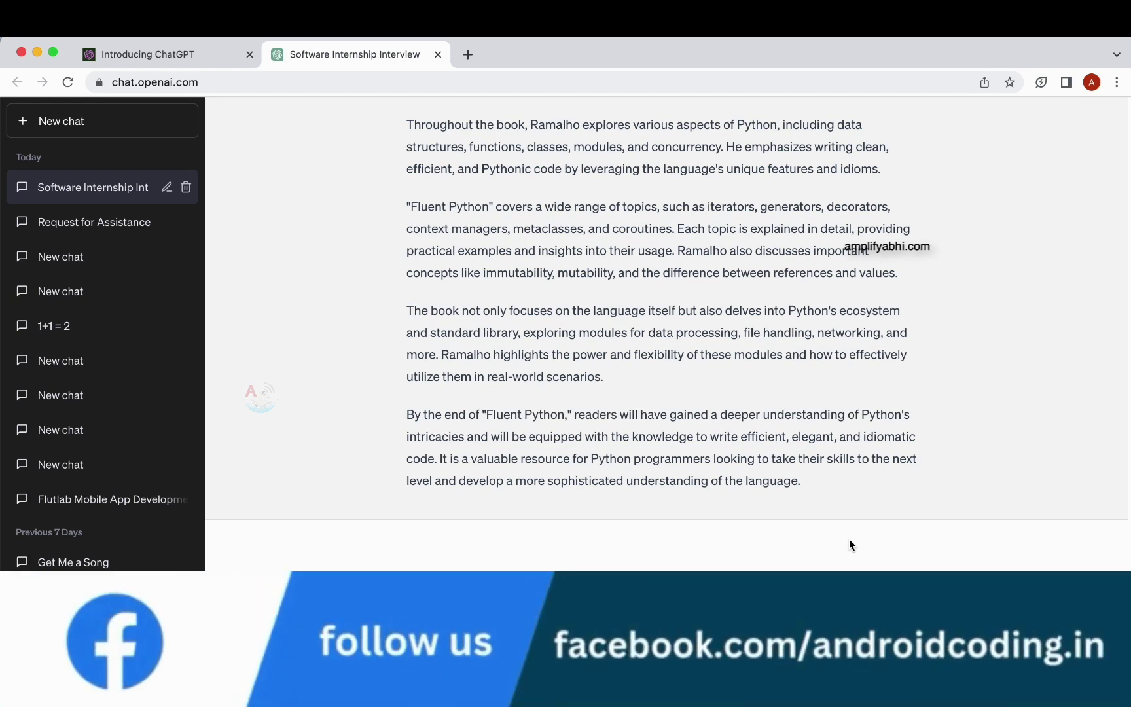
- Ask for a day schedule covering a new course, regular exercise, chess practice, lunch and finally a web series, and review the suggested plan
{"action": "left_click", "coordinate": [807, 610]}
{"action": "type", "text": "schedule m"}
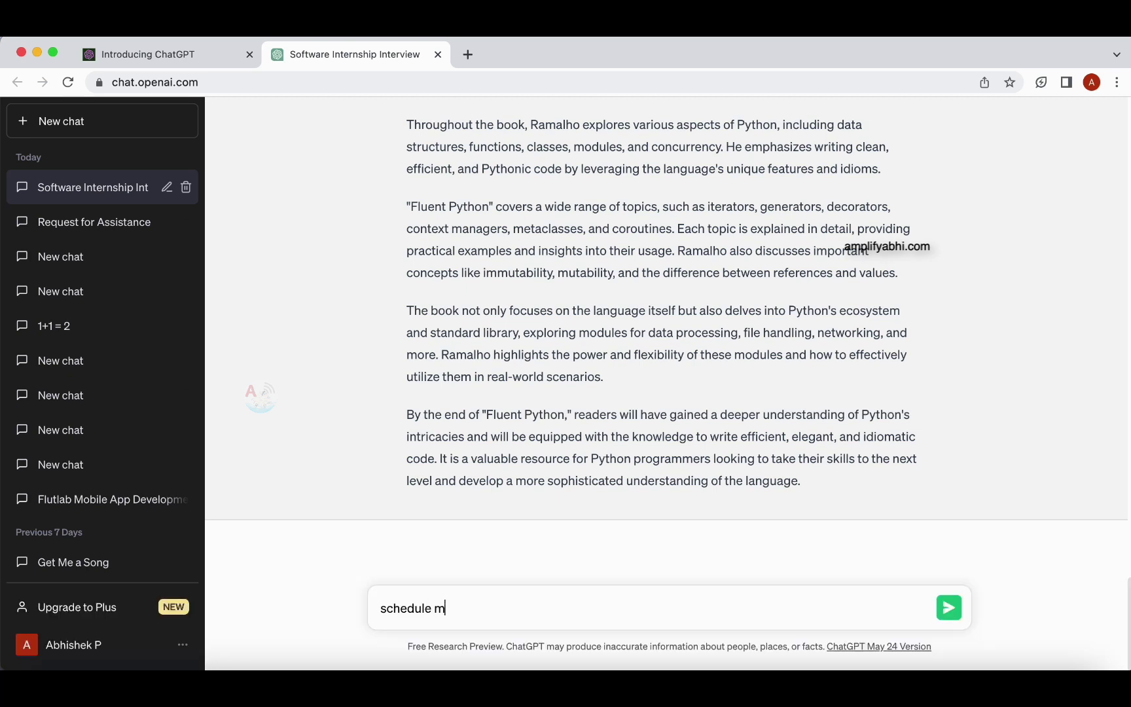
{"action": "type", "text": "y day i need to do a ne"}
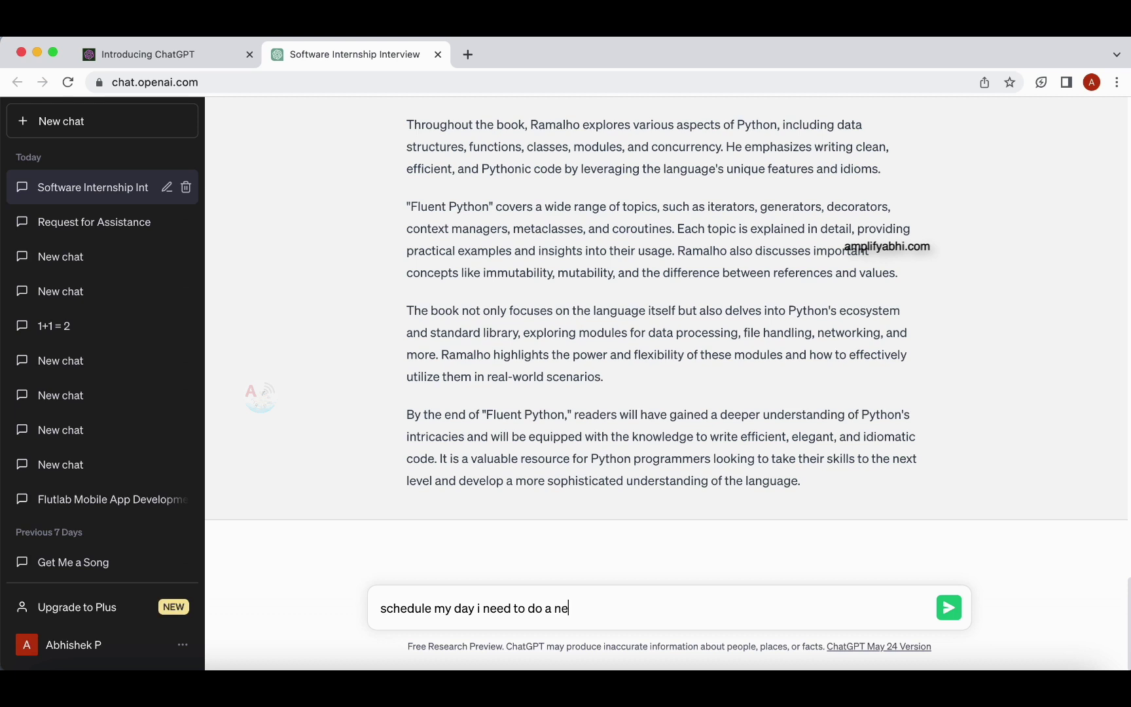
{"action": "type", "text": "w course then also "}
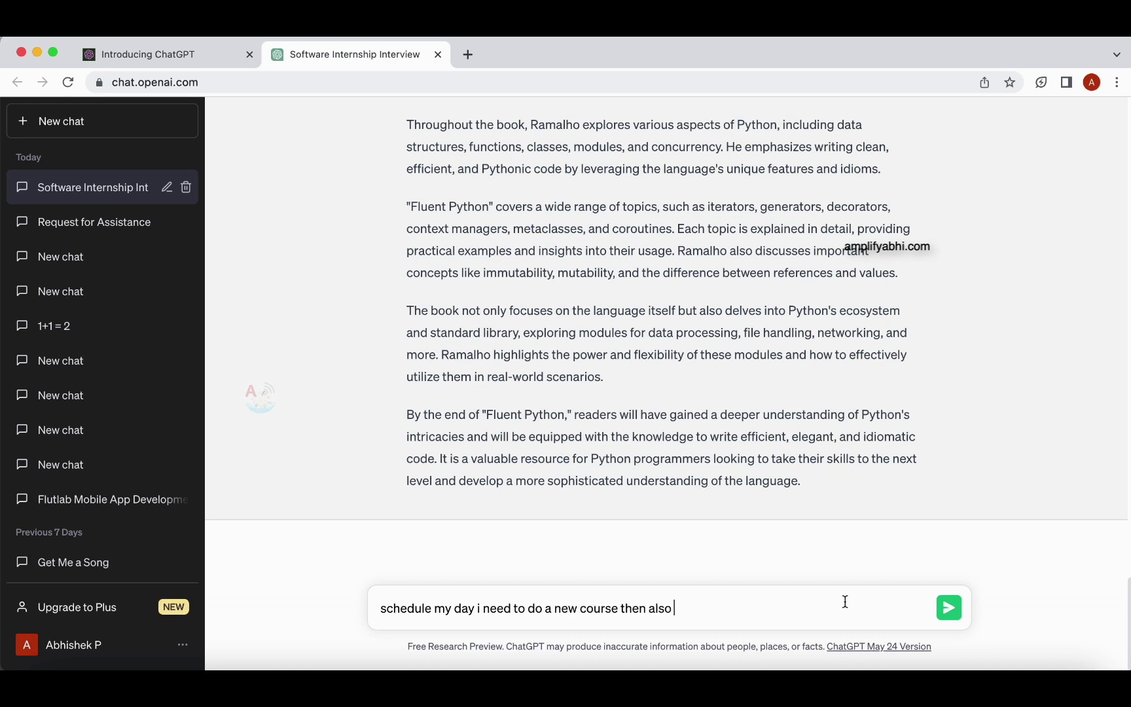
{"action": "type", "text": "do my regular exer"}
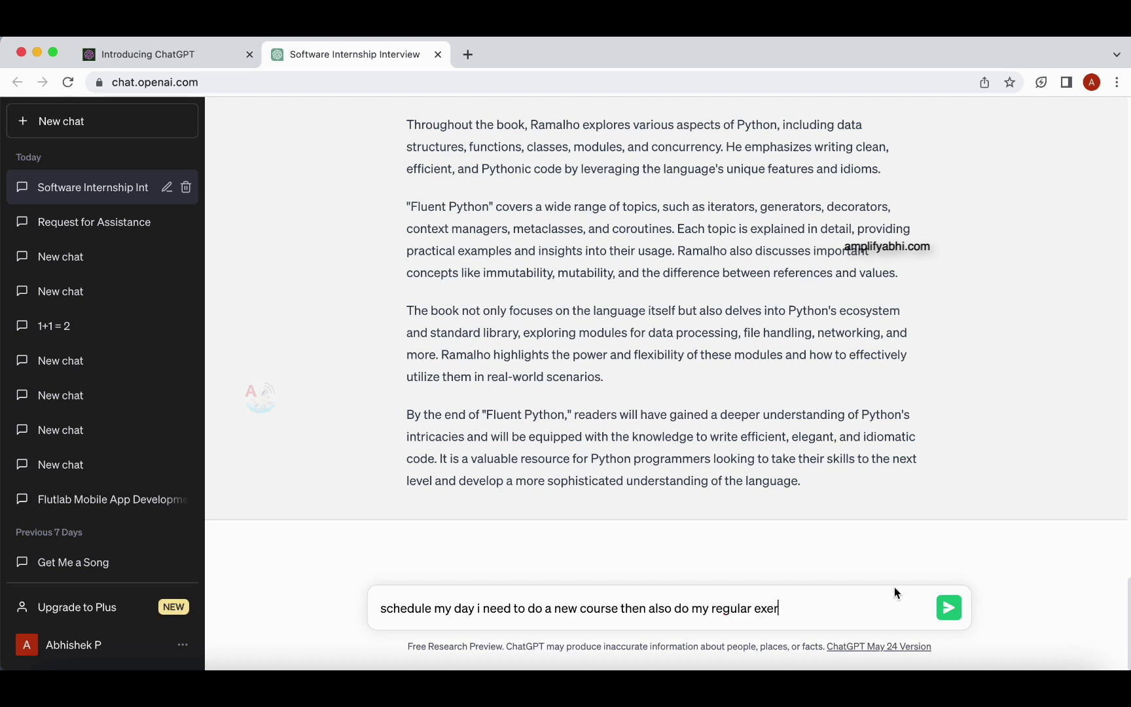
{"action": "type", "text": "cise, and then practice chess go for"}
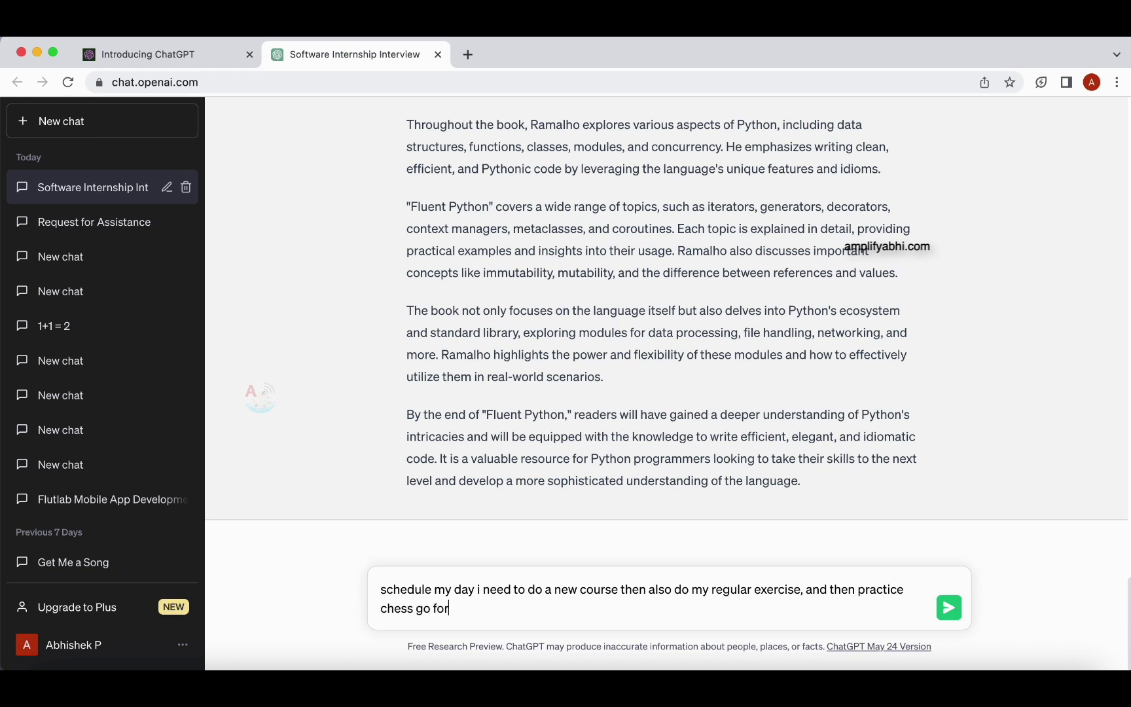
{"action": "type", "text": " a lunch and finally watch a w"}
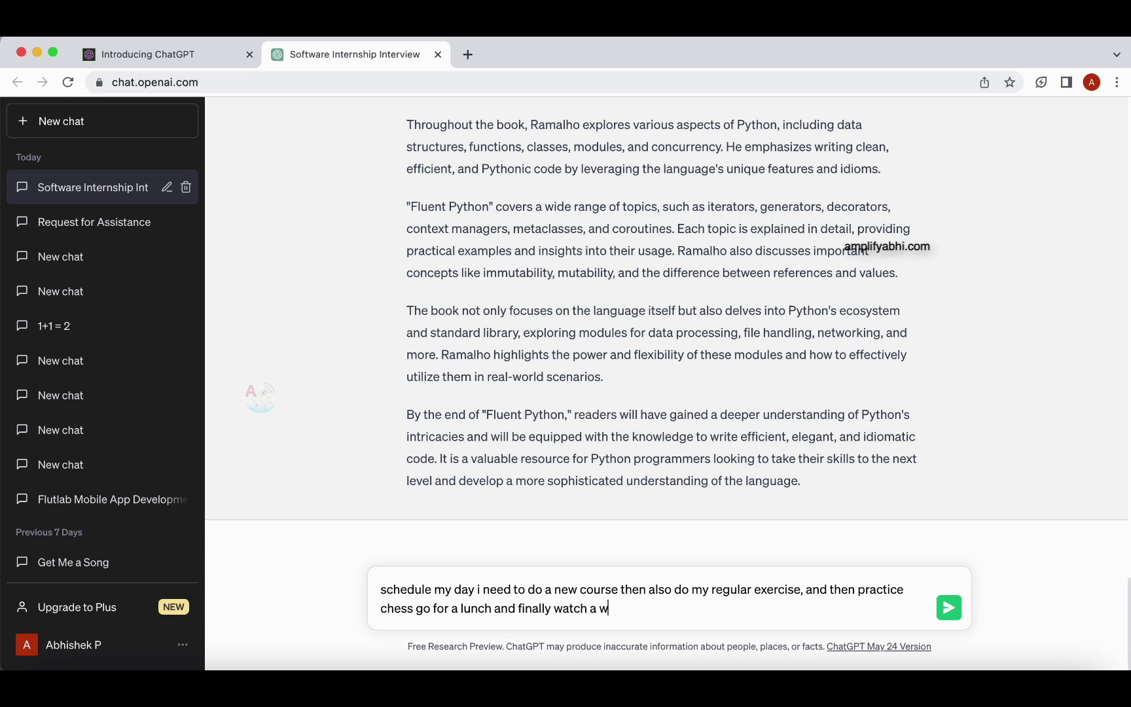
{"action": "type", "text": "eb series"}
{"action": "key", "text": "Return"}
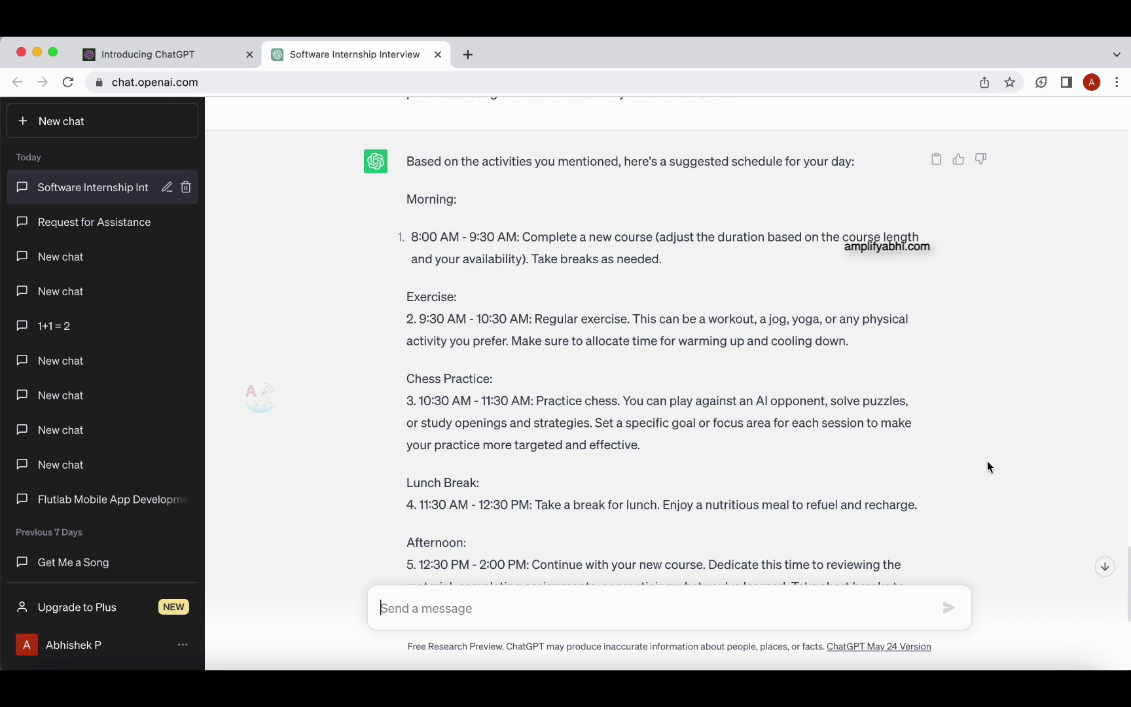
{"action": "scroll", "coordinate": [989, 466], "scroll_direction": "down", "scroll_amount": 5}
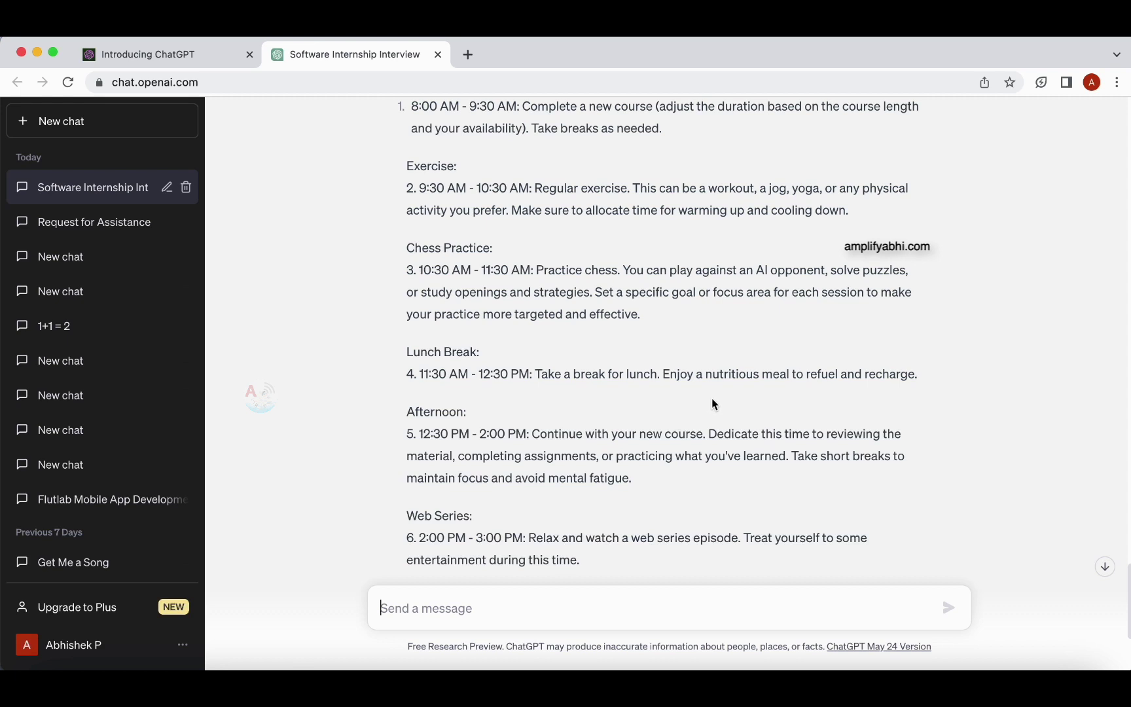
{"action": "scroll", "coordinate": [716, 398], "scroll_direction": "down", "scroll_amount": 5}
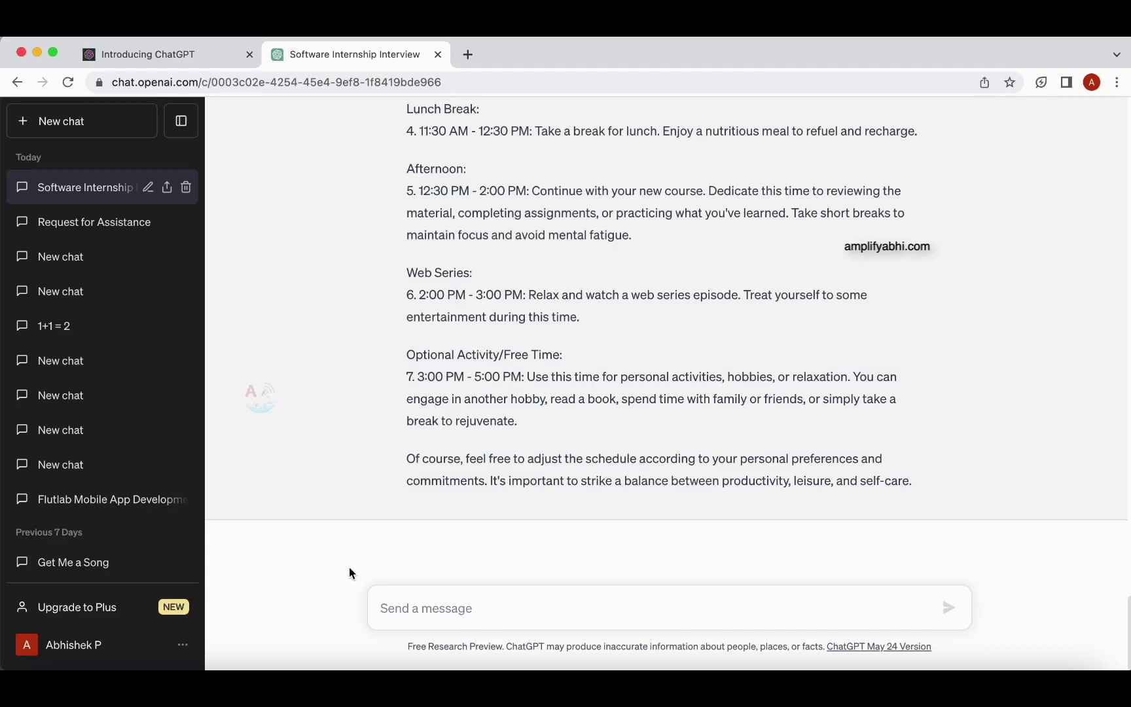
- Send the prompt ""computer" seperate each alphabet and add comma at the end", with computer in quotation marks
{"action": "type", "text": "computer"}
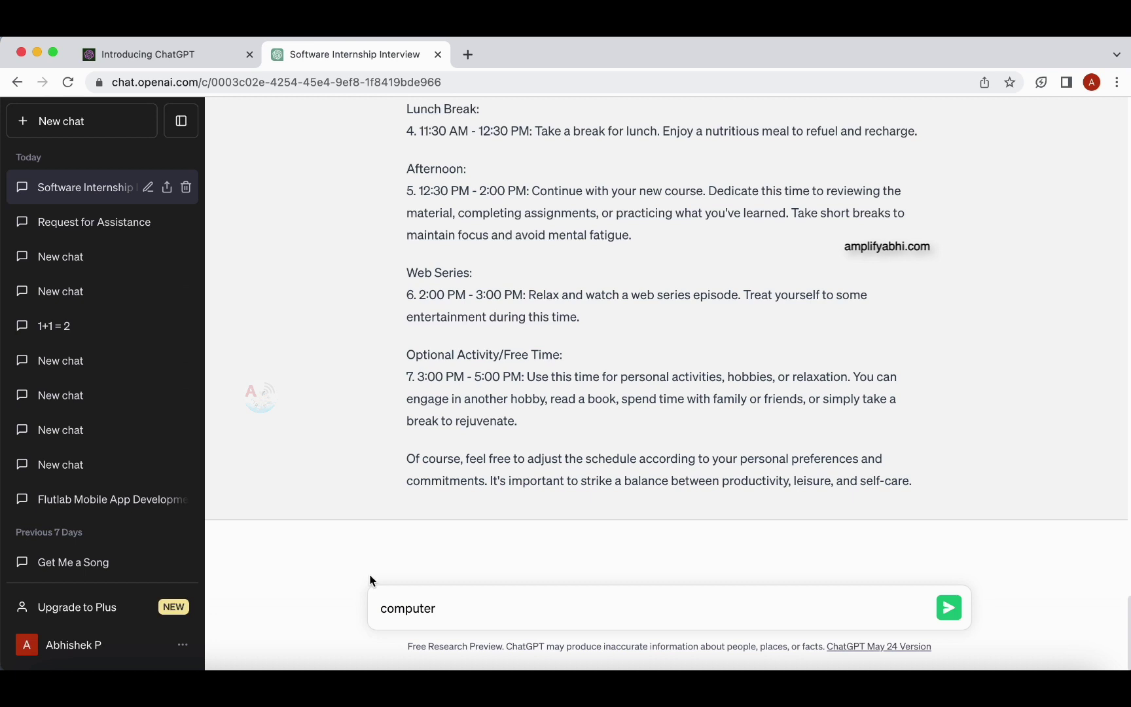
{"action": "type", "text": "\""}
{"action": "left_click", "coordinate": [381, 608]}
{"action": "type", "text": "\""}
{"action": "key", "text": "super+Right"}
{"action": "type", "text": "seperate each alphab"}
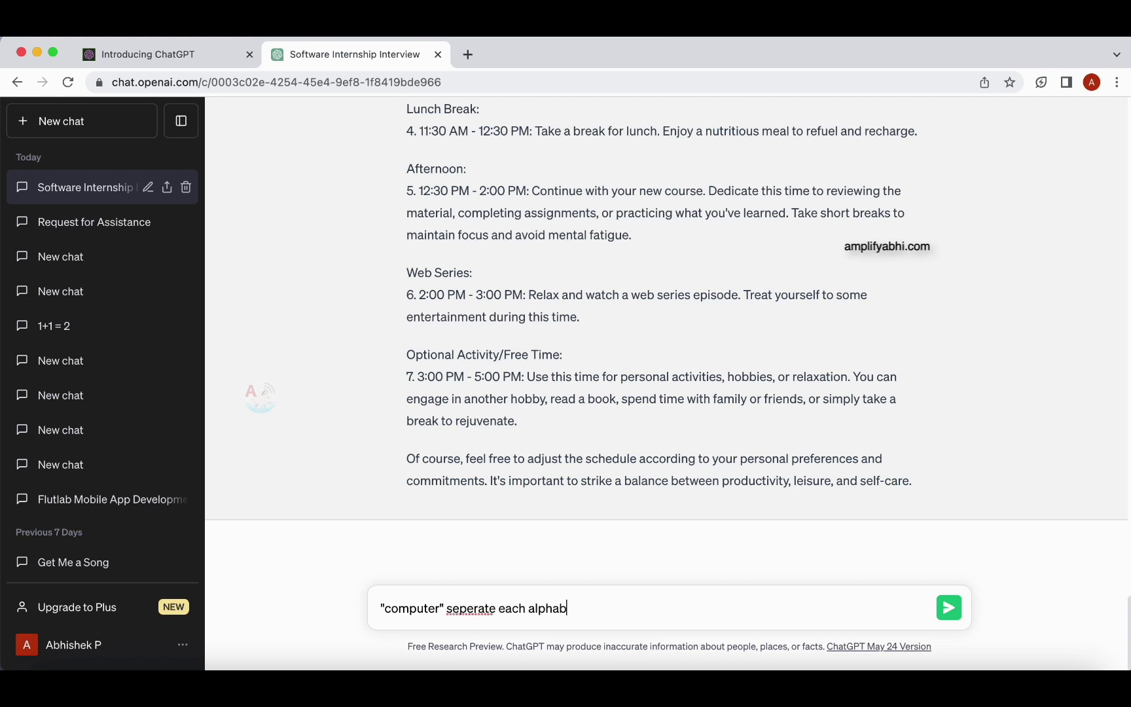
{"action": "type", "text": "et and add comma at the end"}
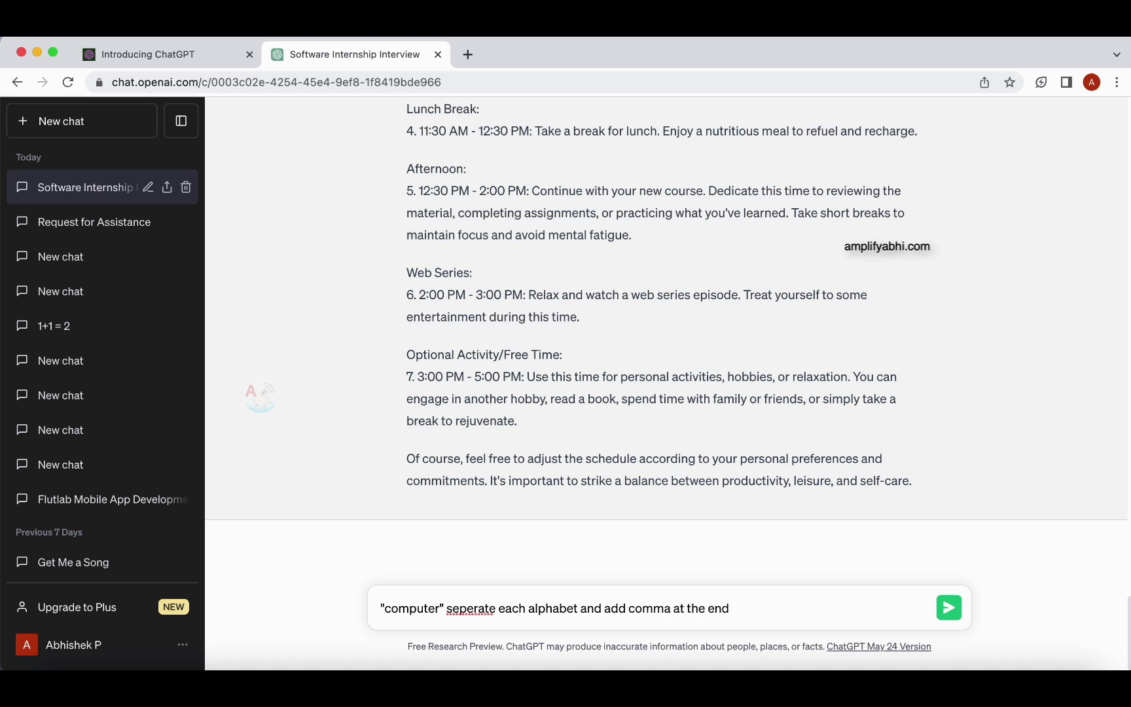
{"action": "key", "text": "Return"}
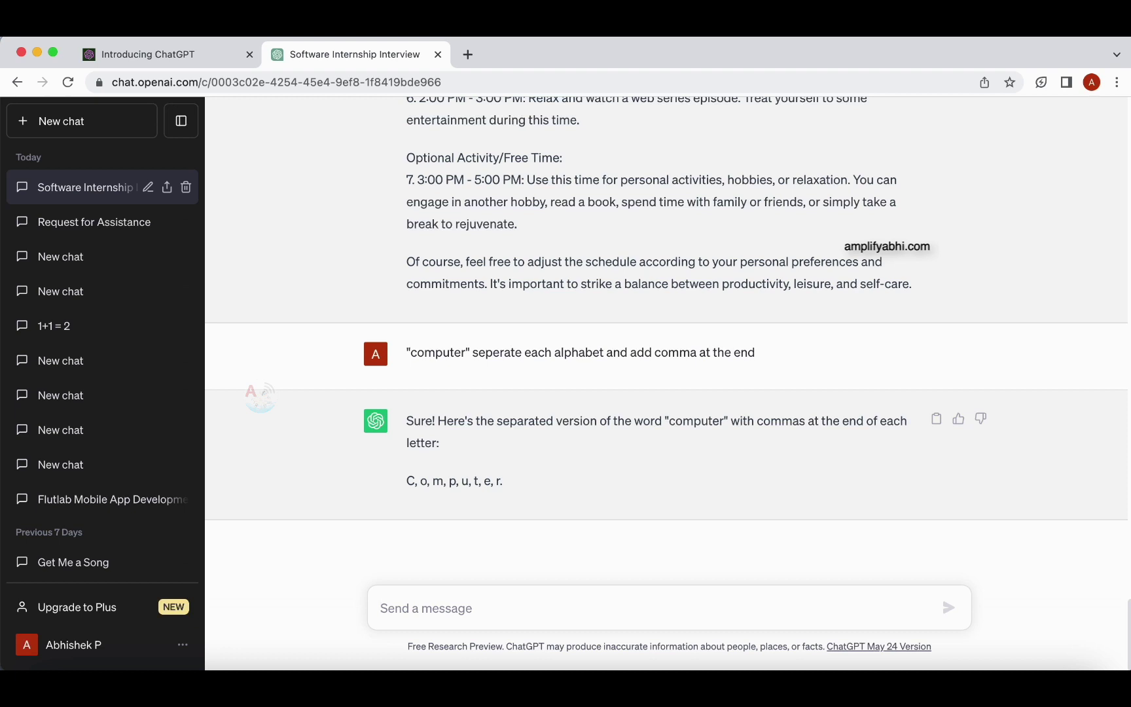
- Send the follow-up prompt "print each word in new line" to reformat the comma-separated letters
{"action": "type", "text": "print"}
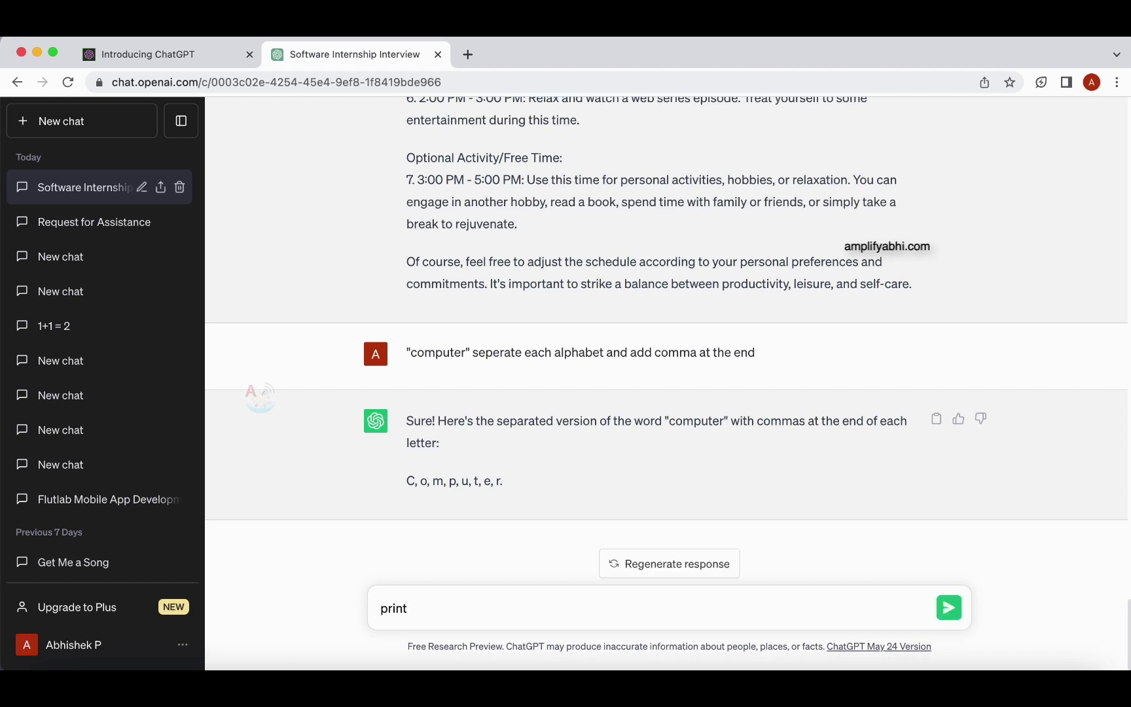
{"action": "type", "text": " each word in new line"}
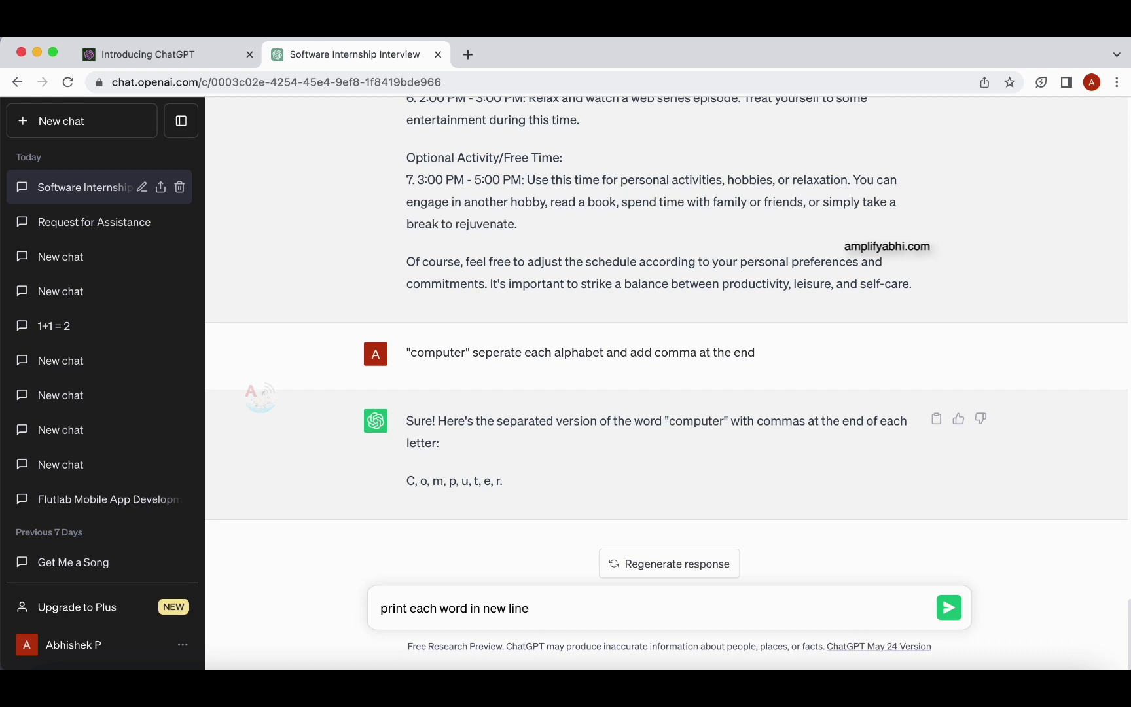
{"action": "key", "text": "Return"}
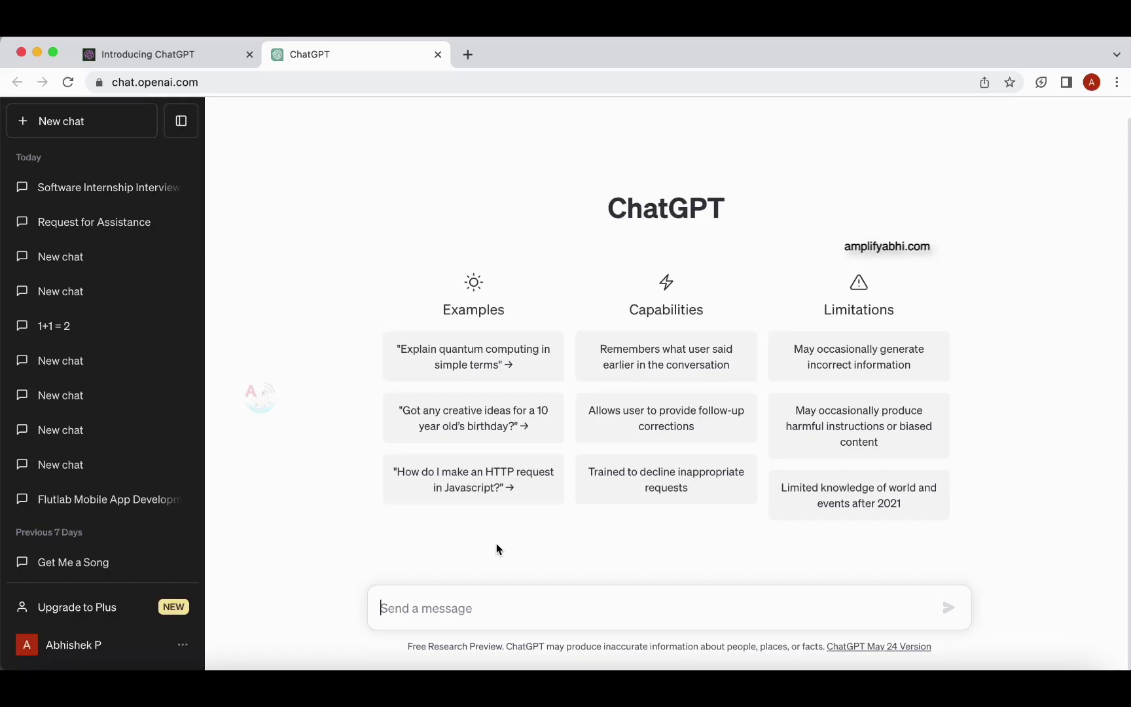
- Ask in a new chat "how can i investe my money to double it in 1 year"
{"action": "type", "text": "how can i investe my "}
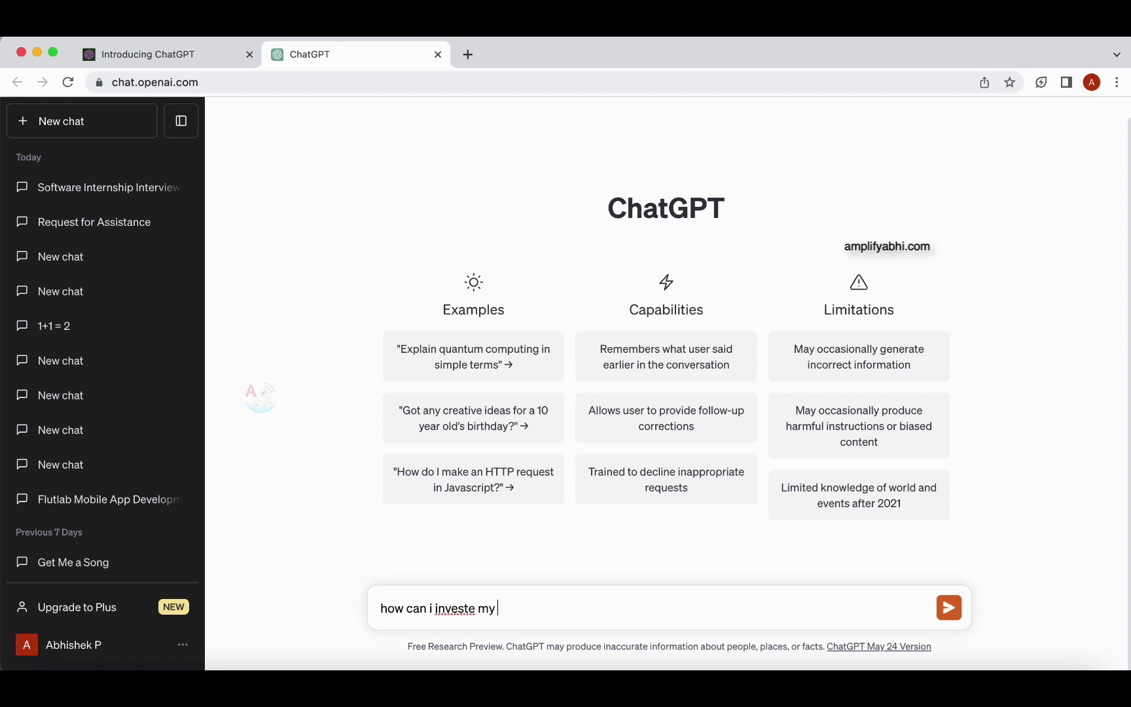
{"action": "type", "text": "money to double it "}
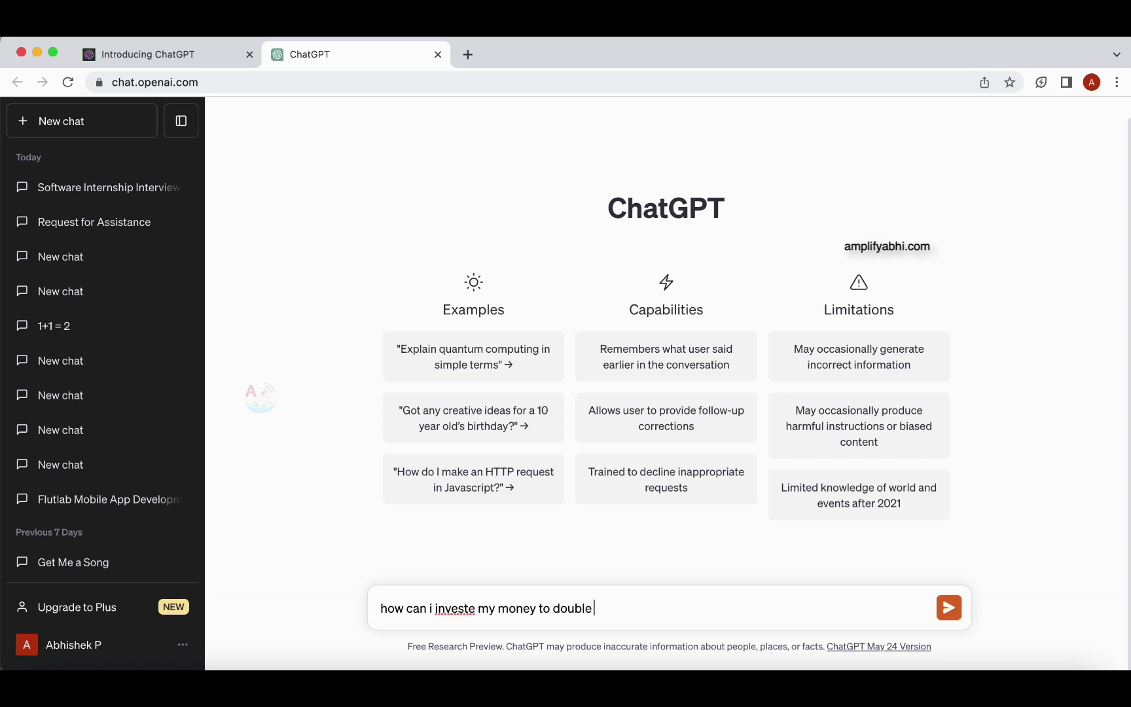
{"action": "type", "text": "in 1 year"}
{"action": "key", "text": "Return"}
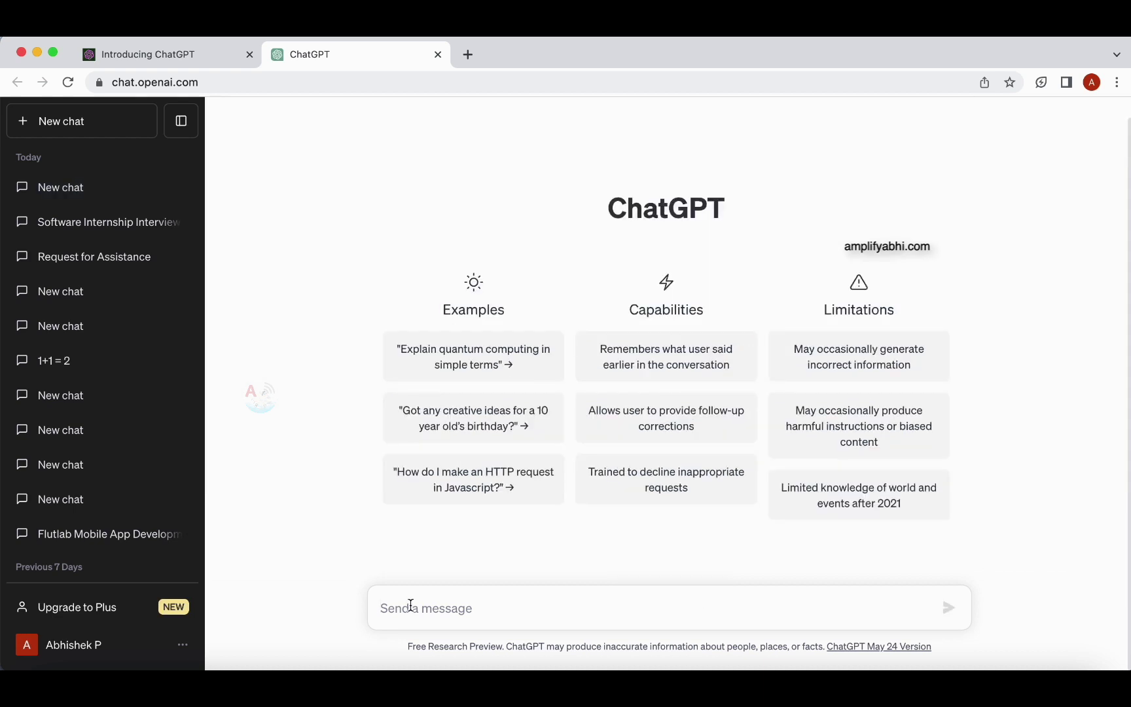
- Send the prompt "build a game using python" in a new chat
{"action": "type", "text": "build"}
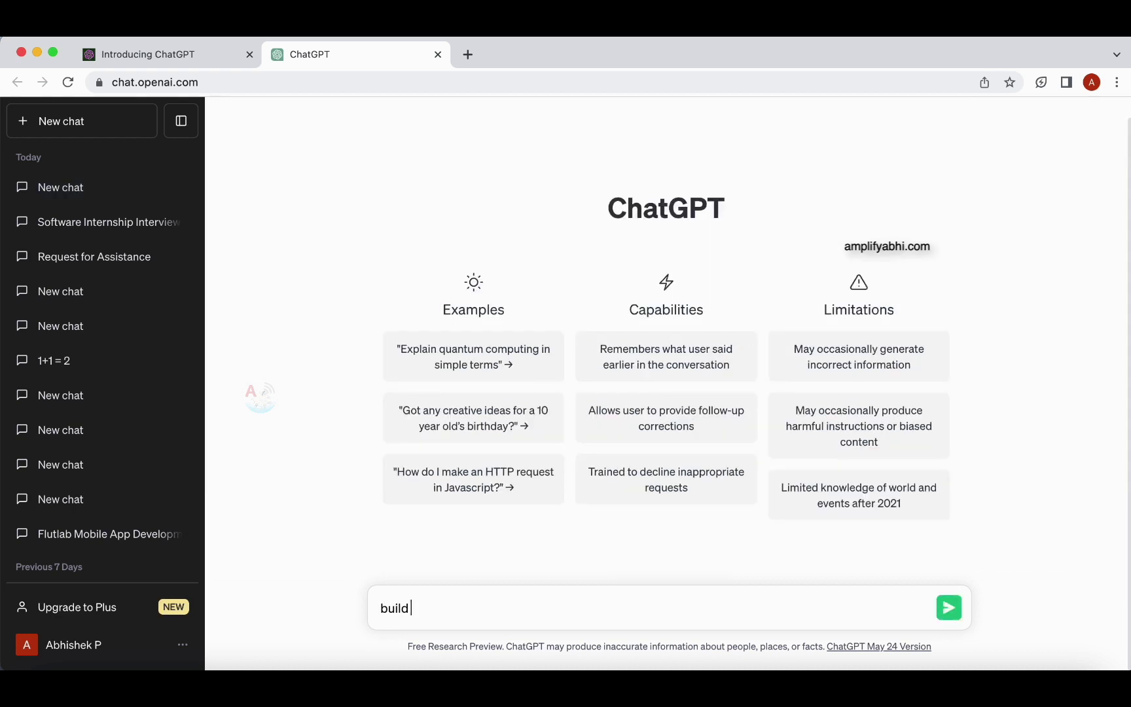
{"action": "type", "text": " a game using python"}
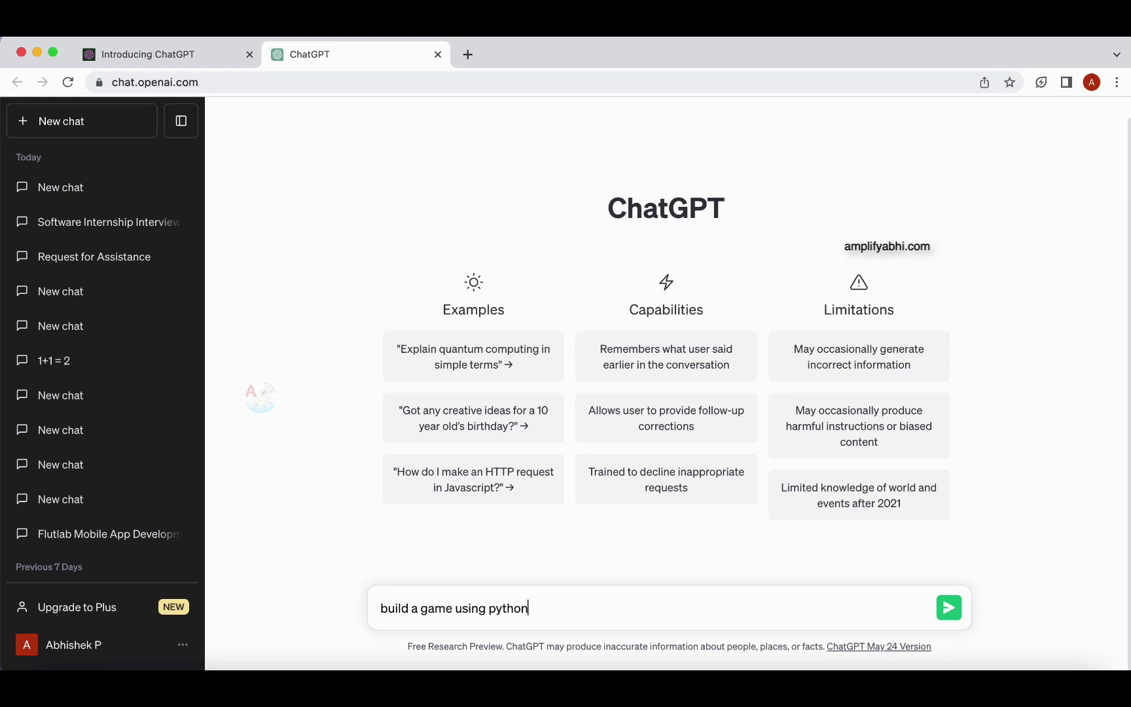
{"action": "key", "text": "Return"}
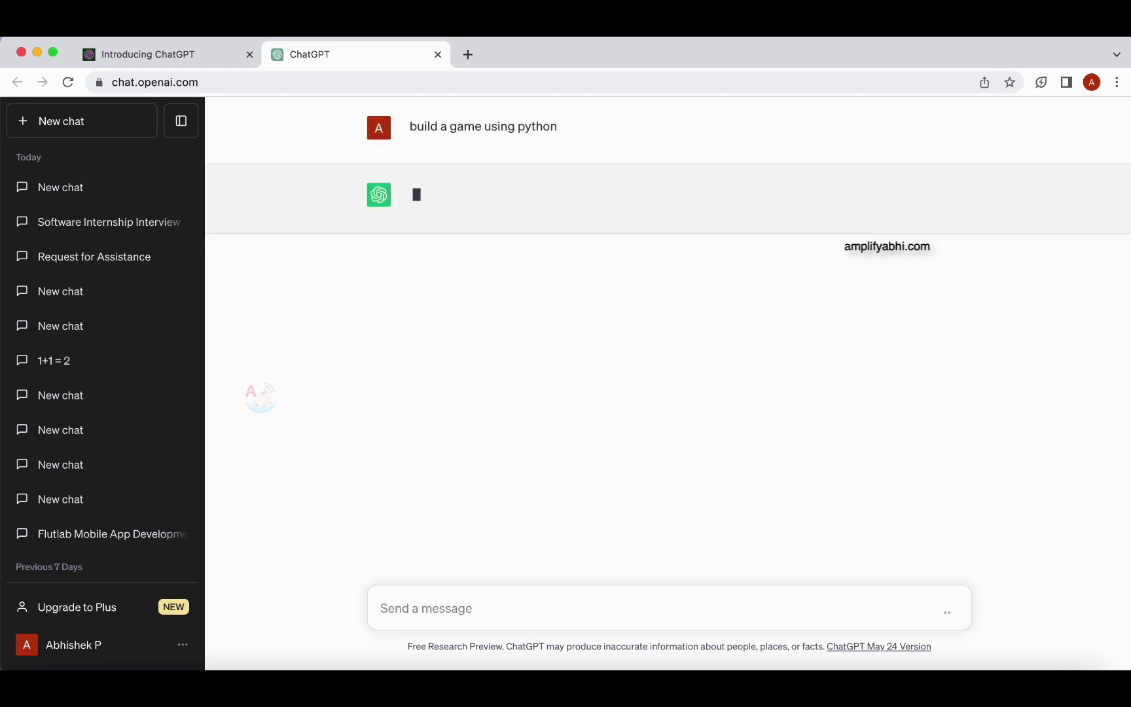